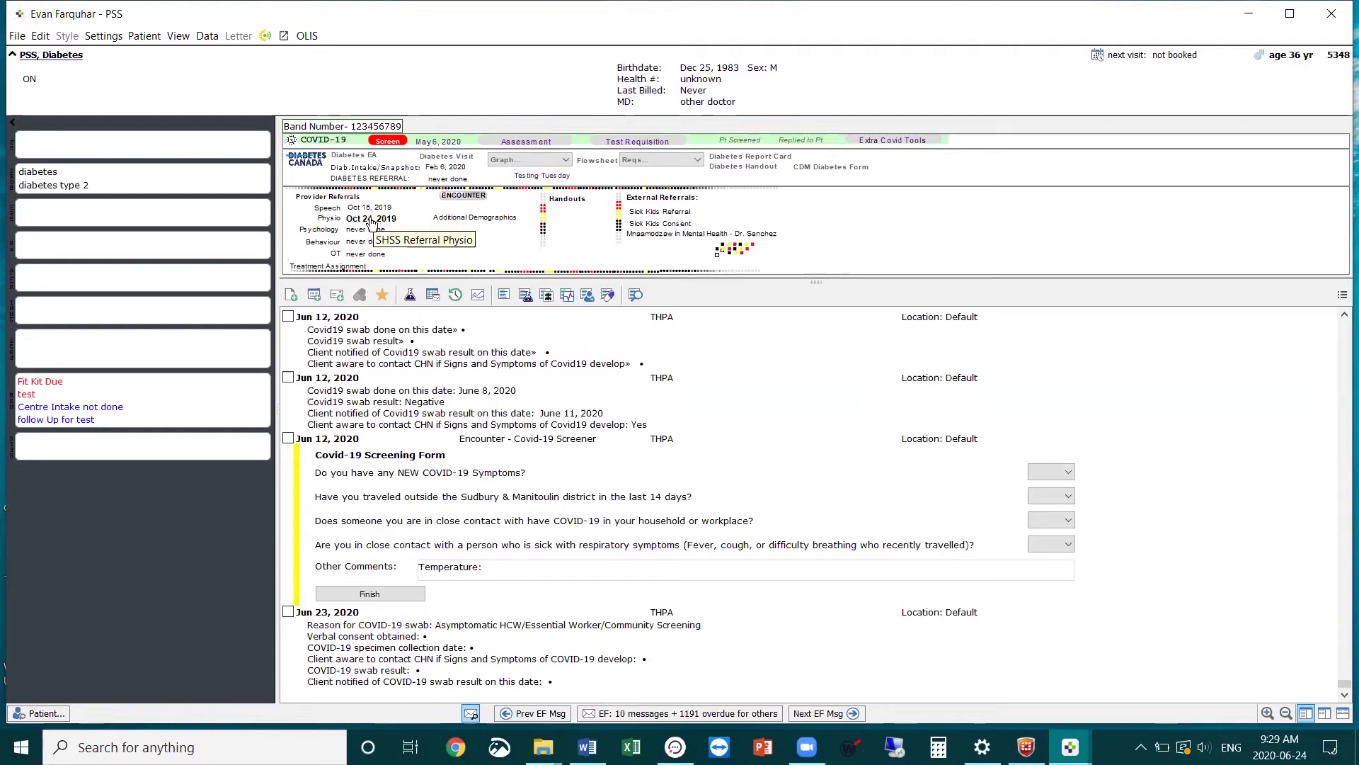
Examine the patient's dated Speech, Physio and Treatment Assignment referral forms reached from the Provider Referrals section
{"action": "left_click", "coordinate": [362, 221]}
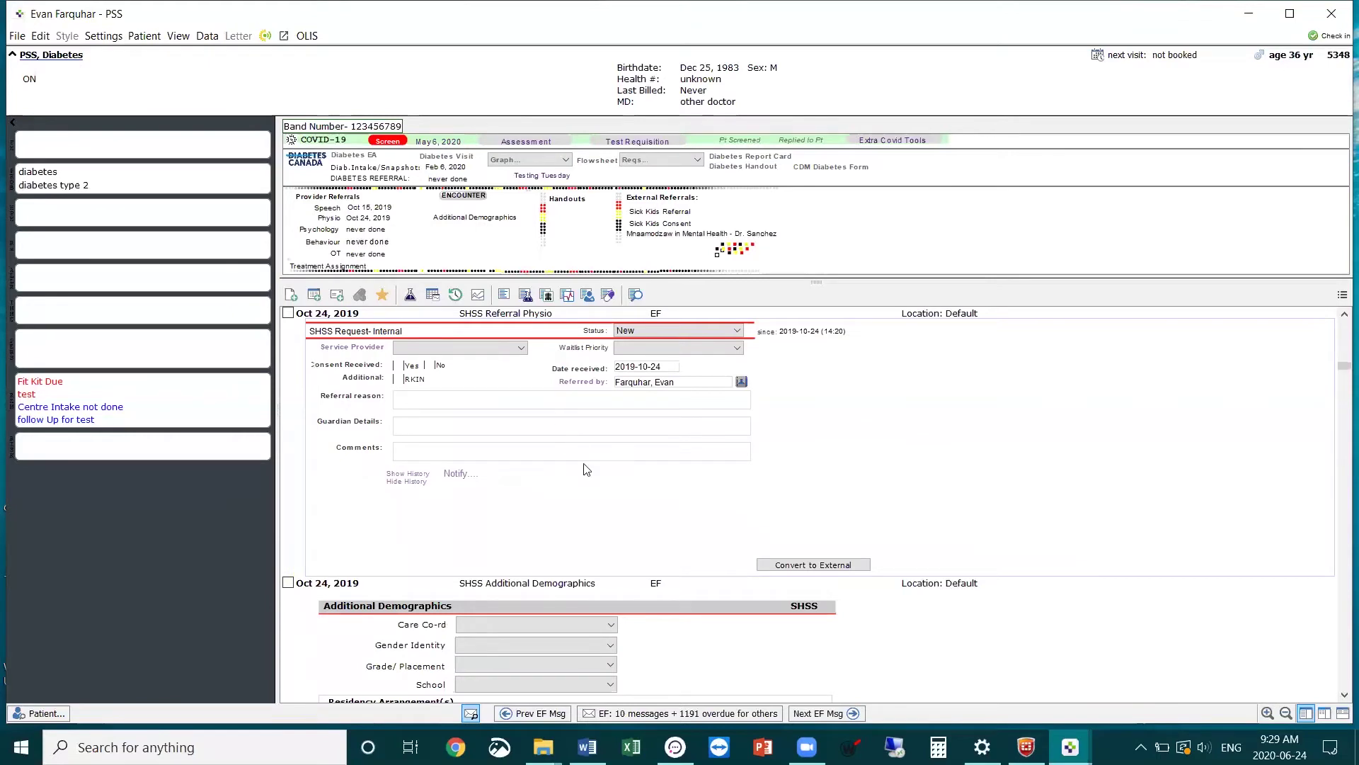
{"action": "left_click", "coordinate": [373, 265]}
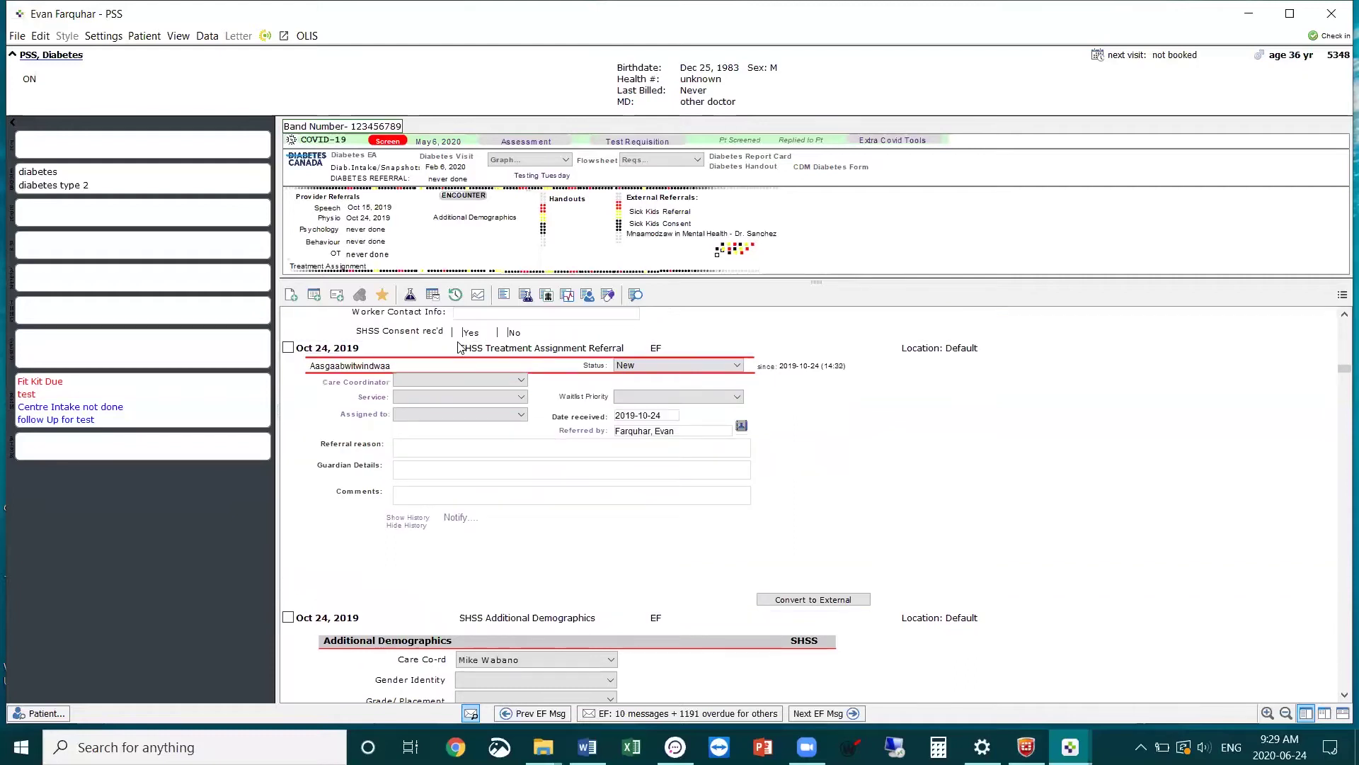
{"action": "scroll", "coordinate": [459, 347], "scroll_direction": "down", "scroll_amount": 5}
{"action": "scroll", "coordinate": [455, 319], "scroll_direction": "down", "scroll_amount": 4}
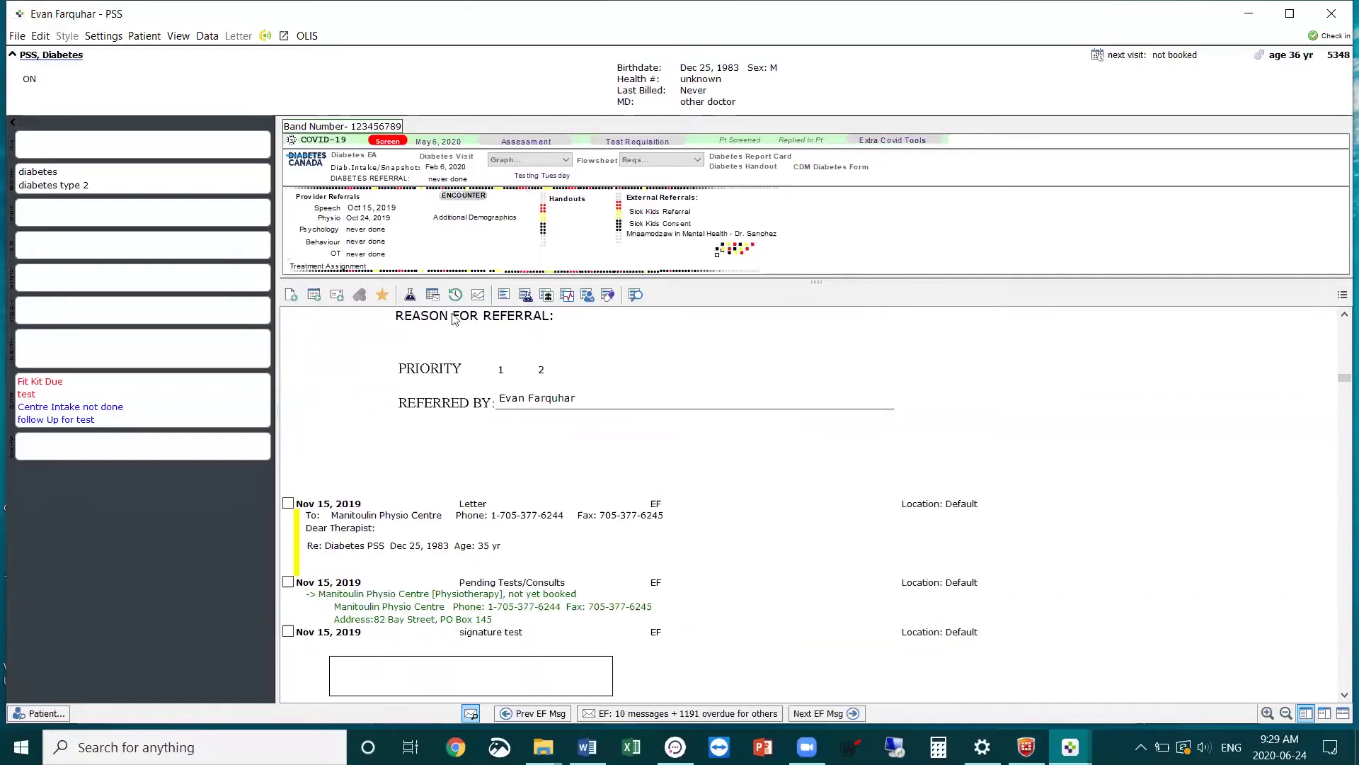
{"action": "scroll", "coordinate": [457, 323], "scroll_direction": "up", "scroll_amount": 5}
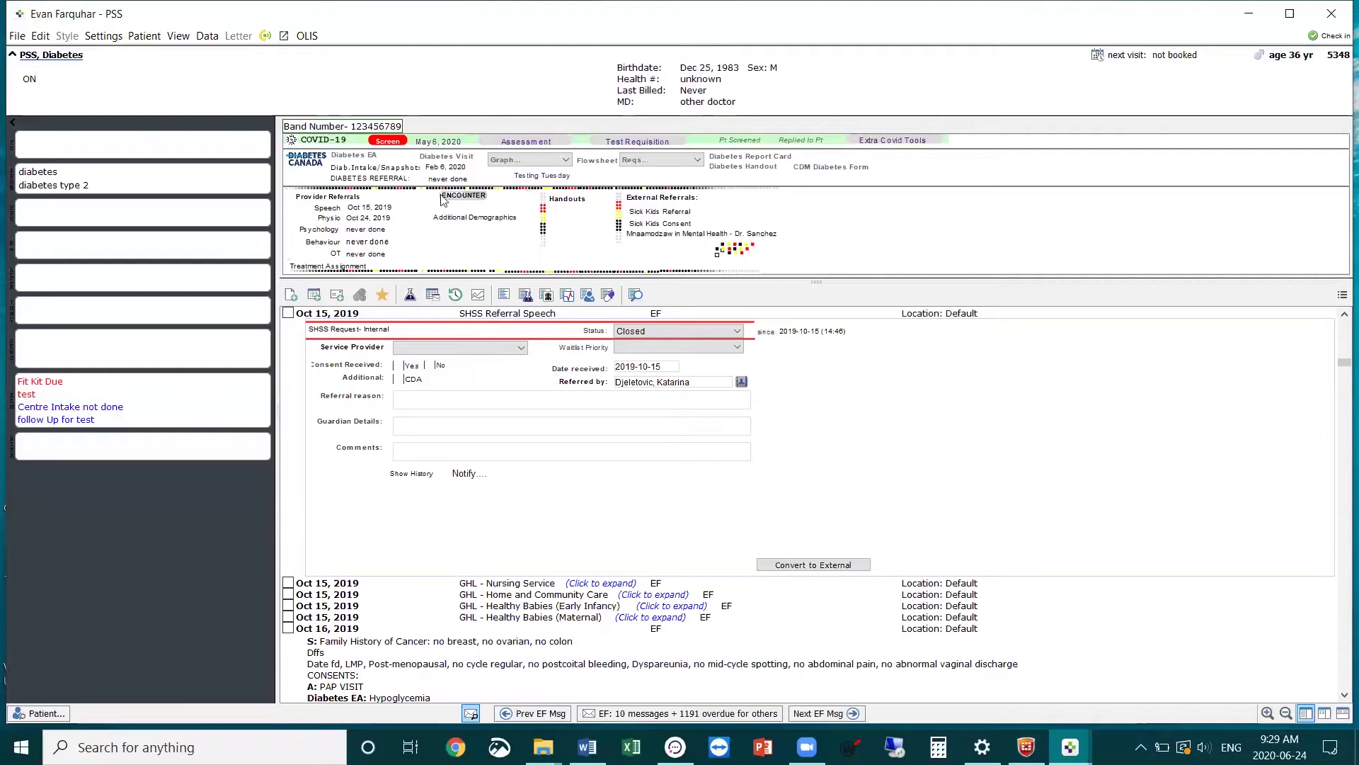
{"action": "left_click", "coordinate": [362, 223]}
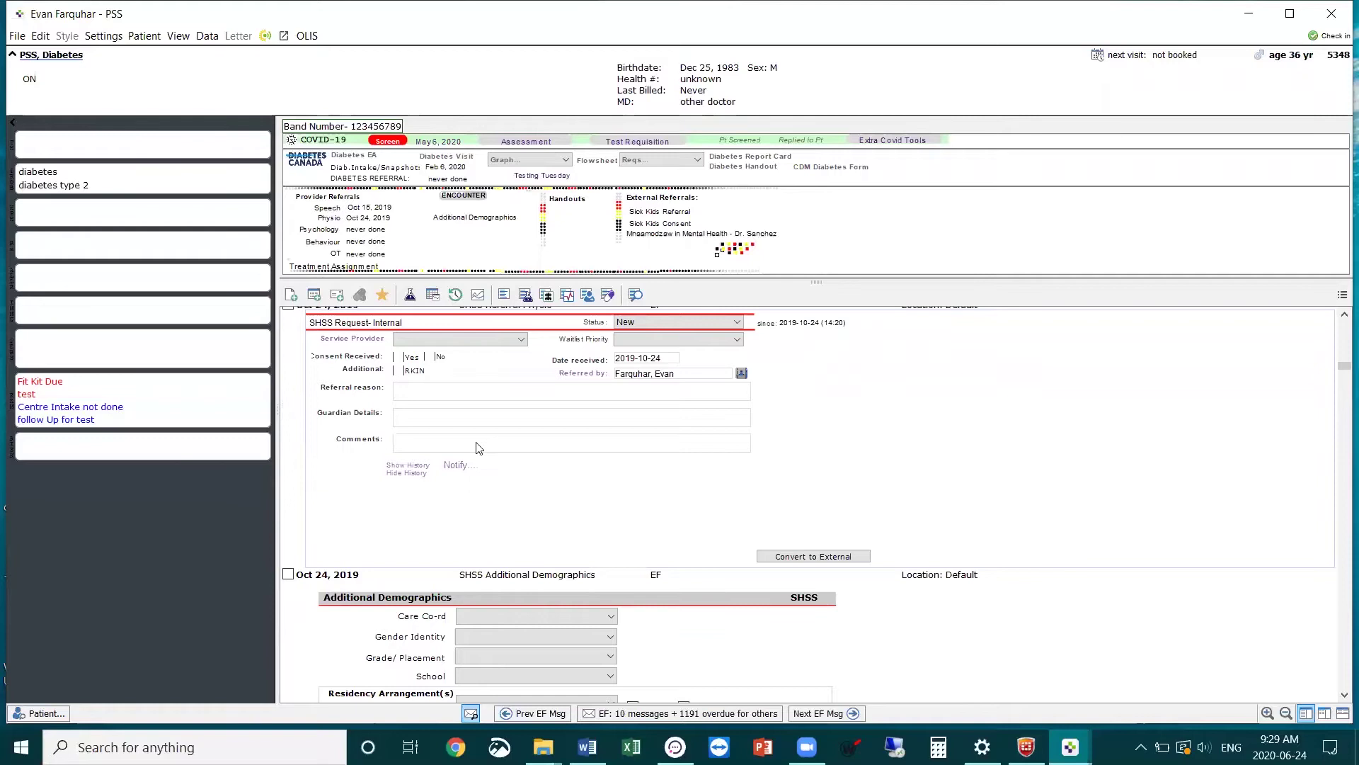
{"action": "scroll", "coordinate": [481, 456], "scroll_direction": "up", "scroll_amount": 2}
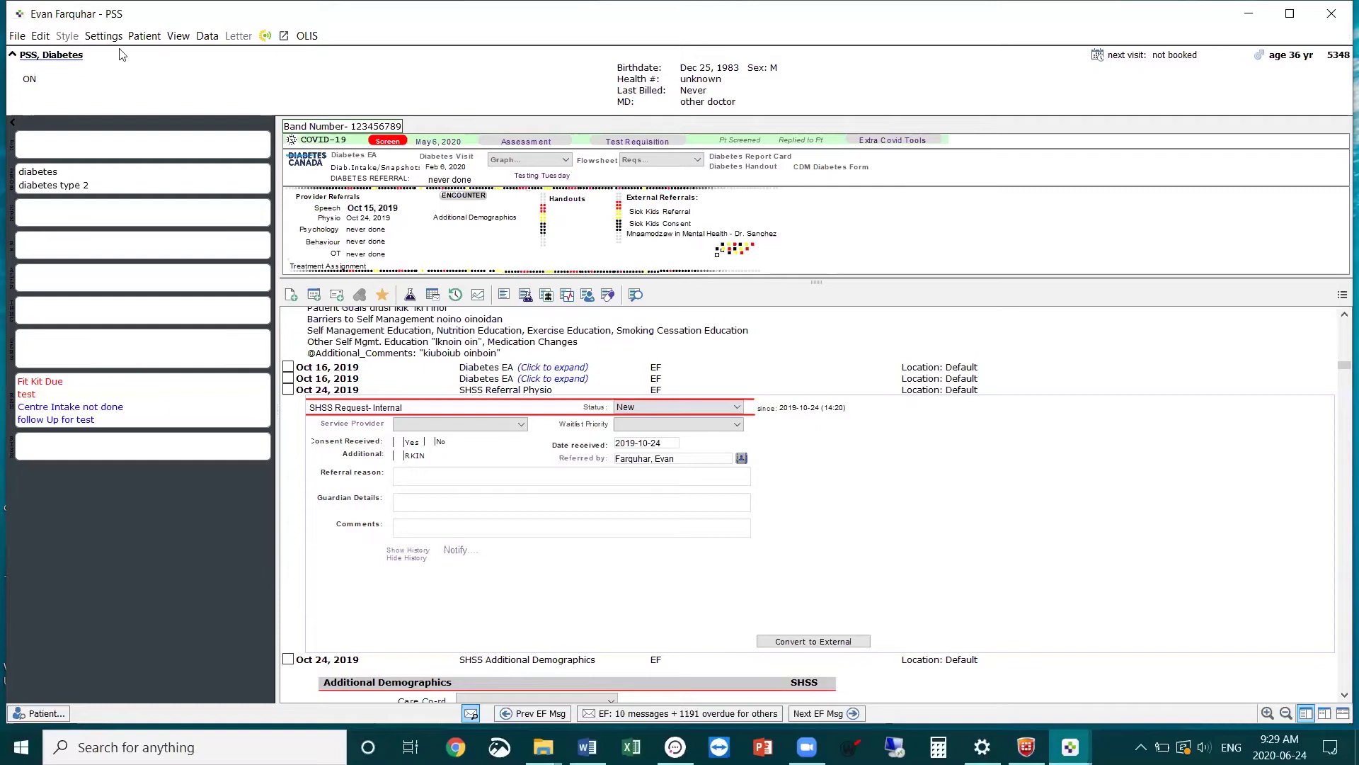
Find the Toolbar- SHSS form among the custom forms by filtering for "shss toolba", and open it for editing
{"action": "left_click", "coordinate": [104, 36]}
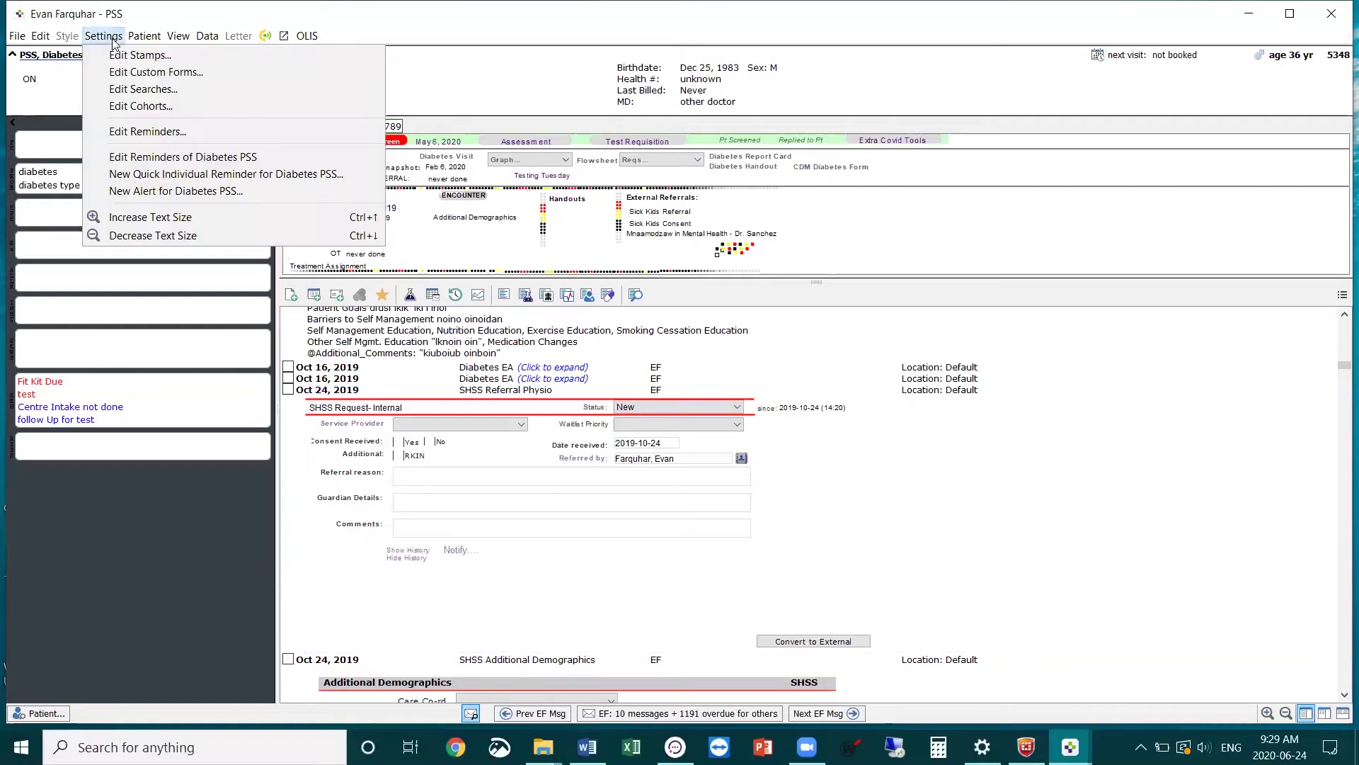
{"action": "key", "text": "Down"}
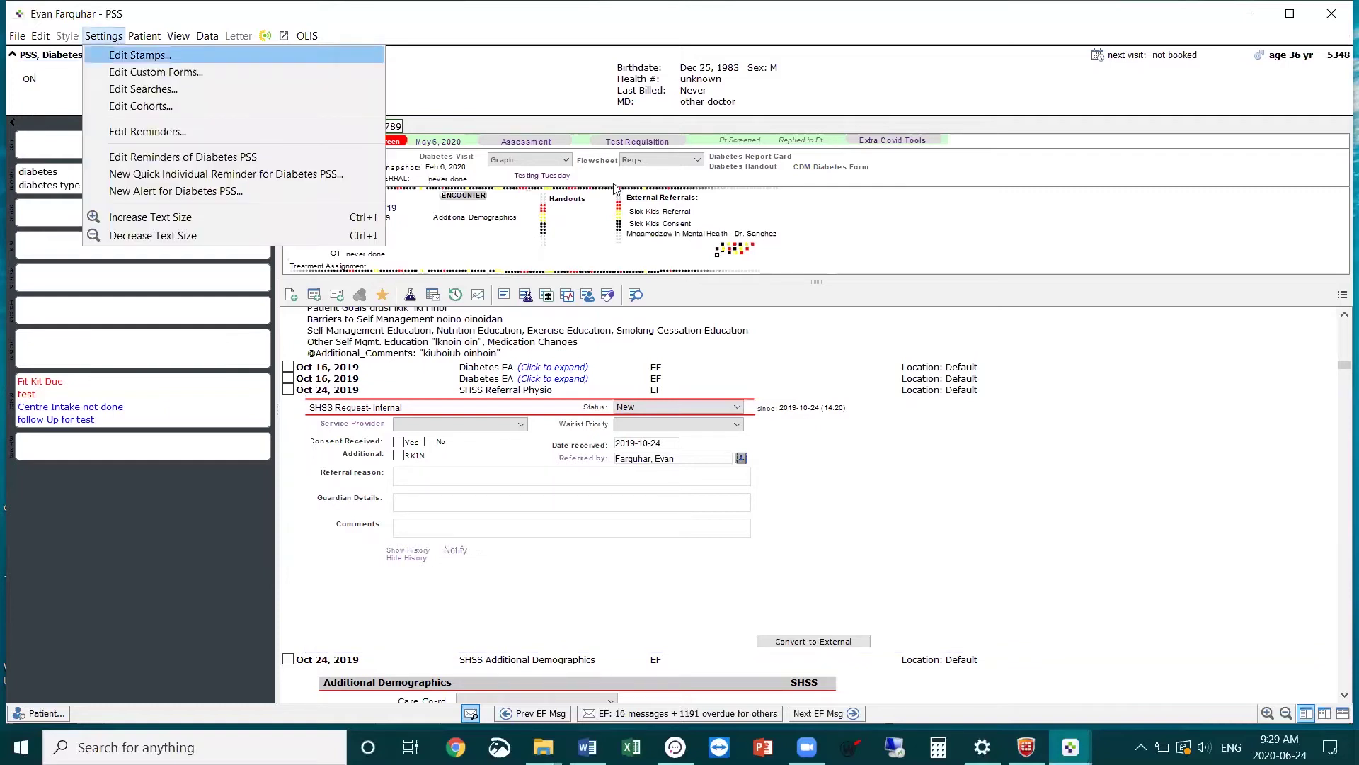
{"action": "left_click", "coordinate": [291, 72]}
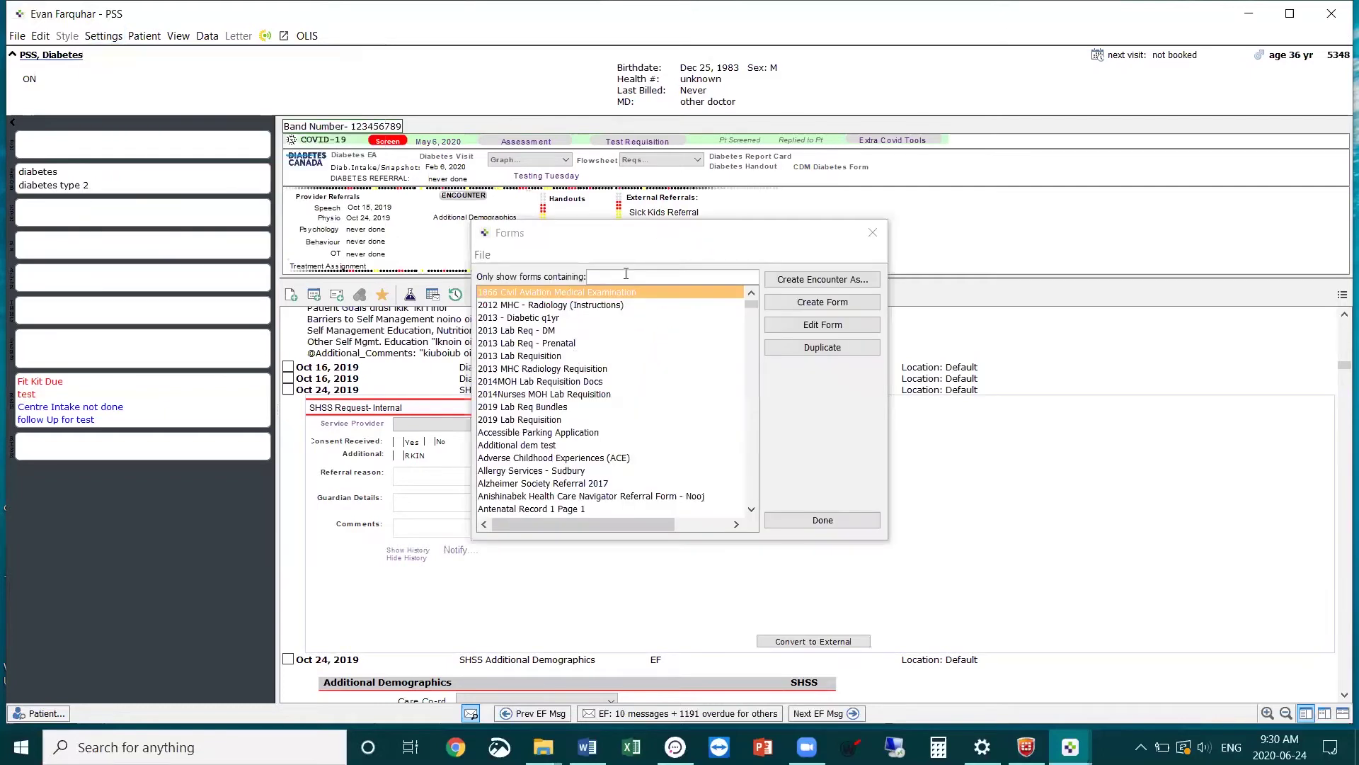
{"action": "type", "text": "shss "}
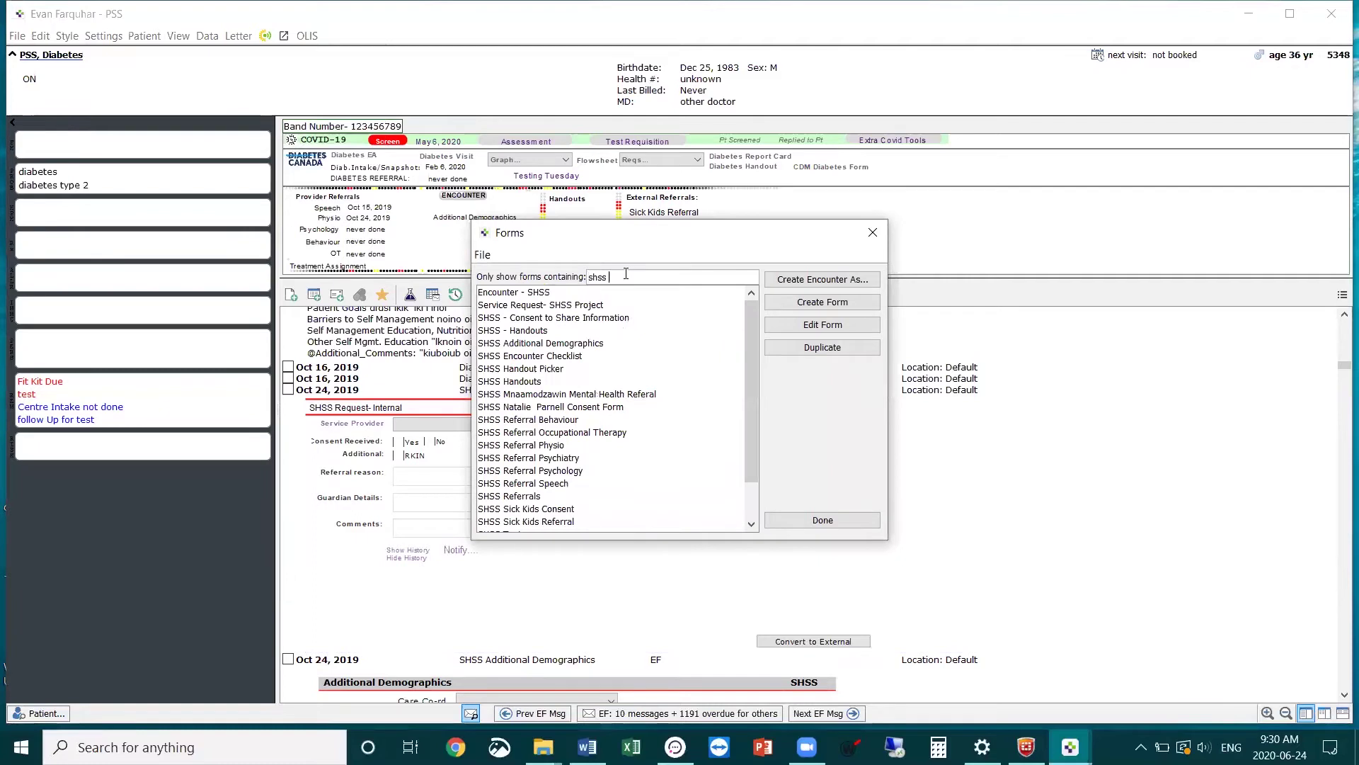
{"action": "type", "text": "toolba"}
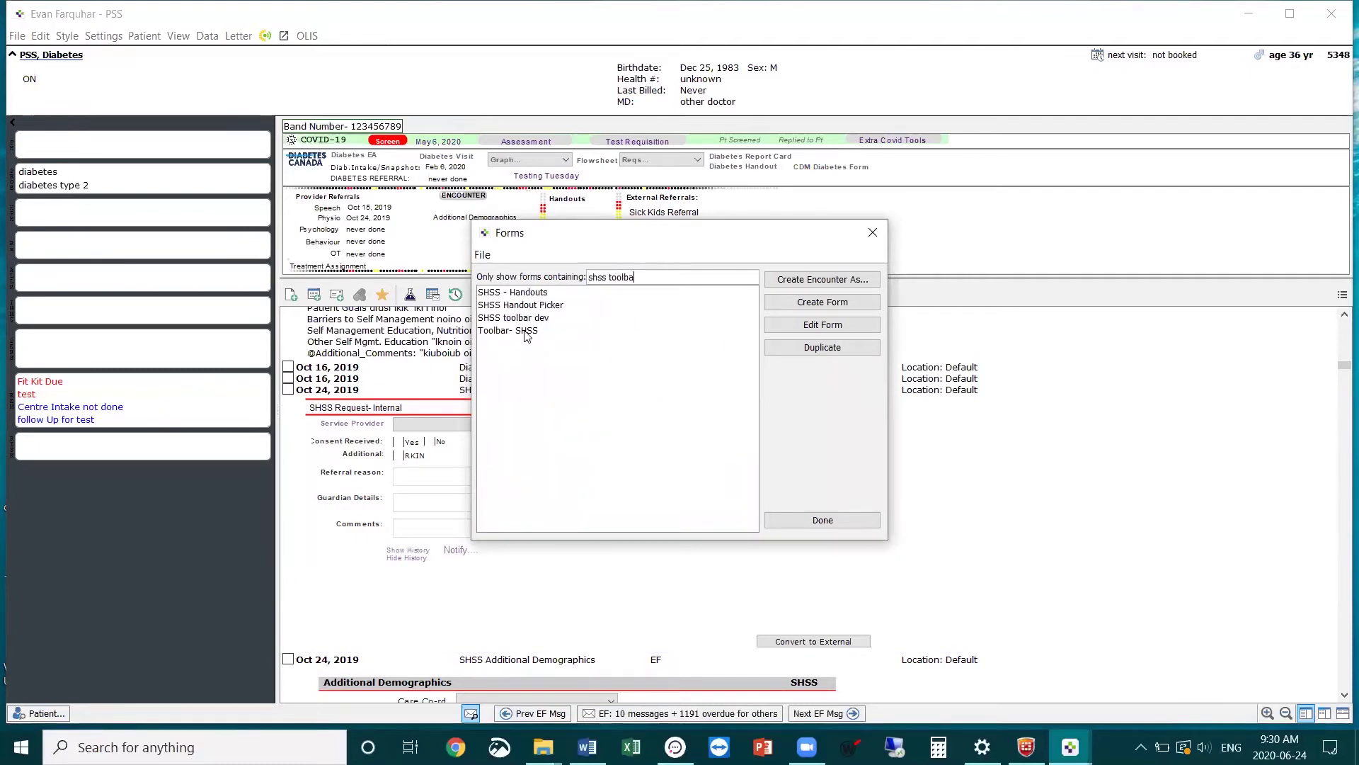
{"action": "left_click", "coordinate": [627, 331]}
{"action": "double_click", "coordinate": [610, 328]}
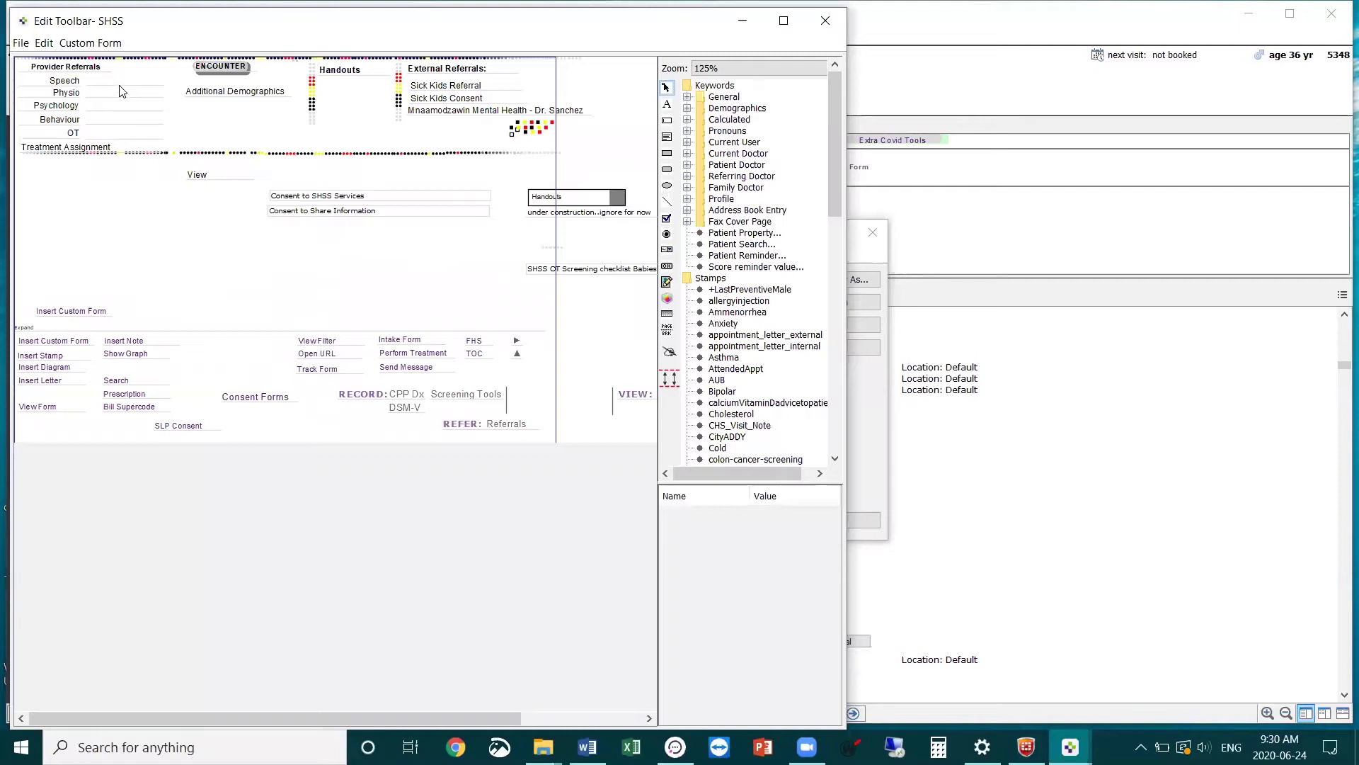
Copy the blank tracking field beside the Psychology label and close the Toolbar- SHSS editor without saving
{"action": "left_click", "coordinate": [123, 106]}
{"action": "left_click", "coordinate": [122, 136]}
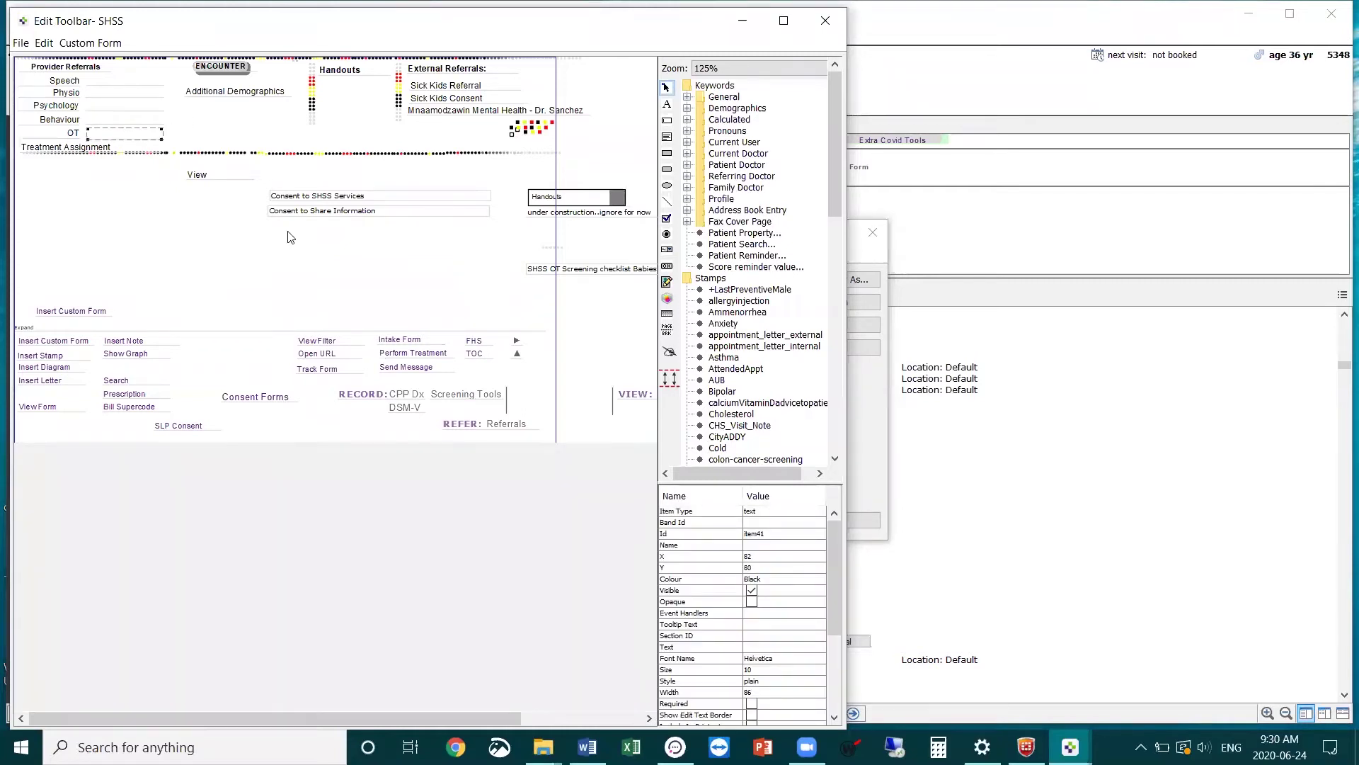
{"action": "left_click", "coordinate": [118, 107]}
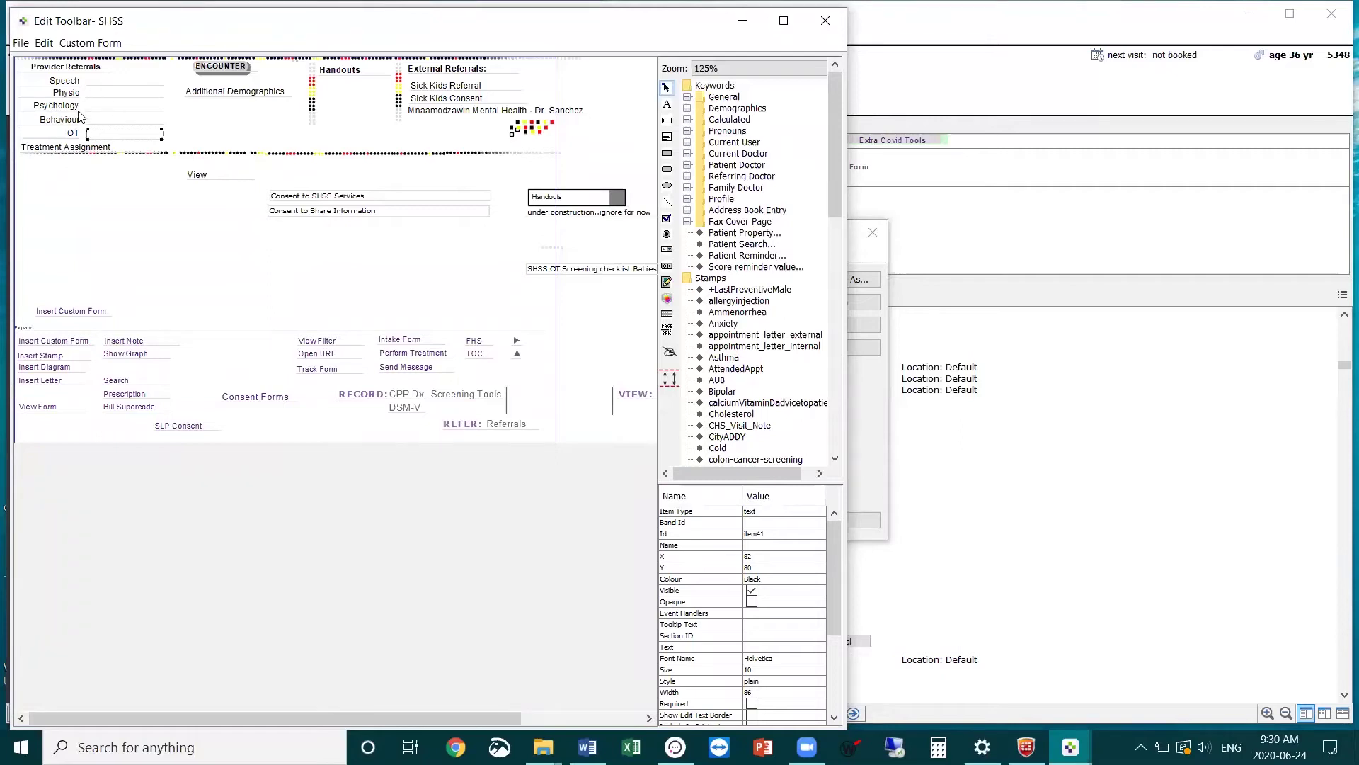
{"action": "left_click", "coordinate": [44, 43]}
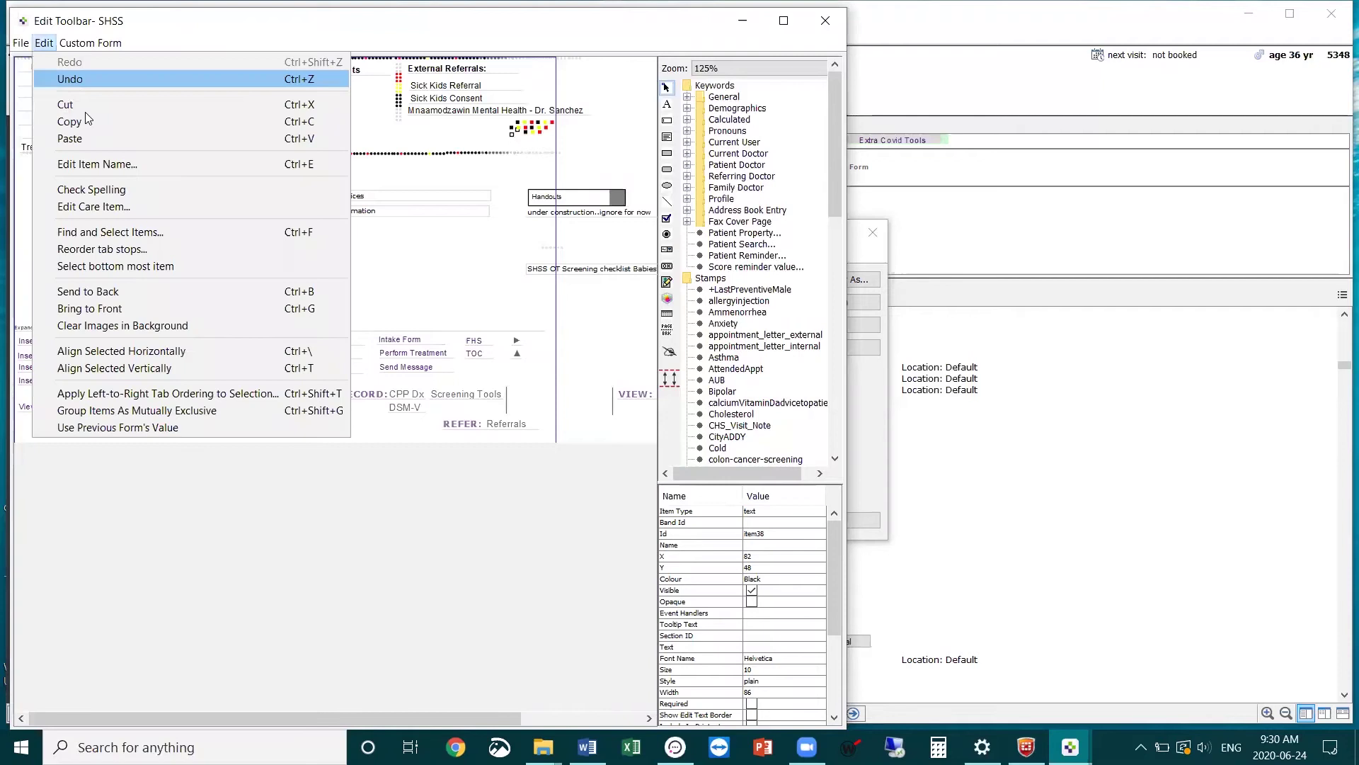
{"action": "left_click", "coordinate": [363, 25]}
{"action": "left_click_drag", "start_coordinate": [363, 25], "coordinate": [388, 168]}
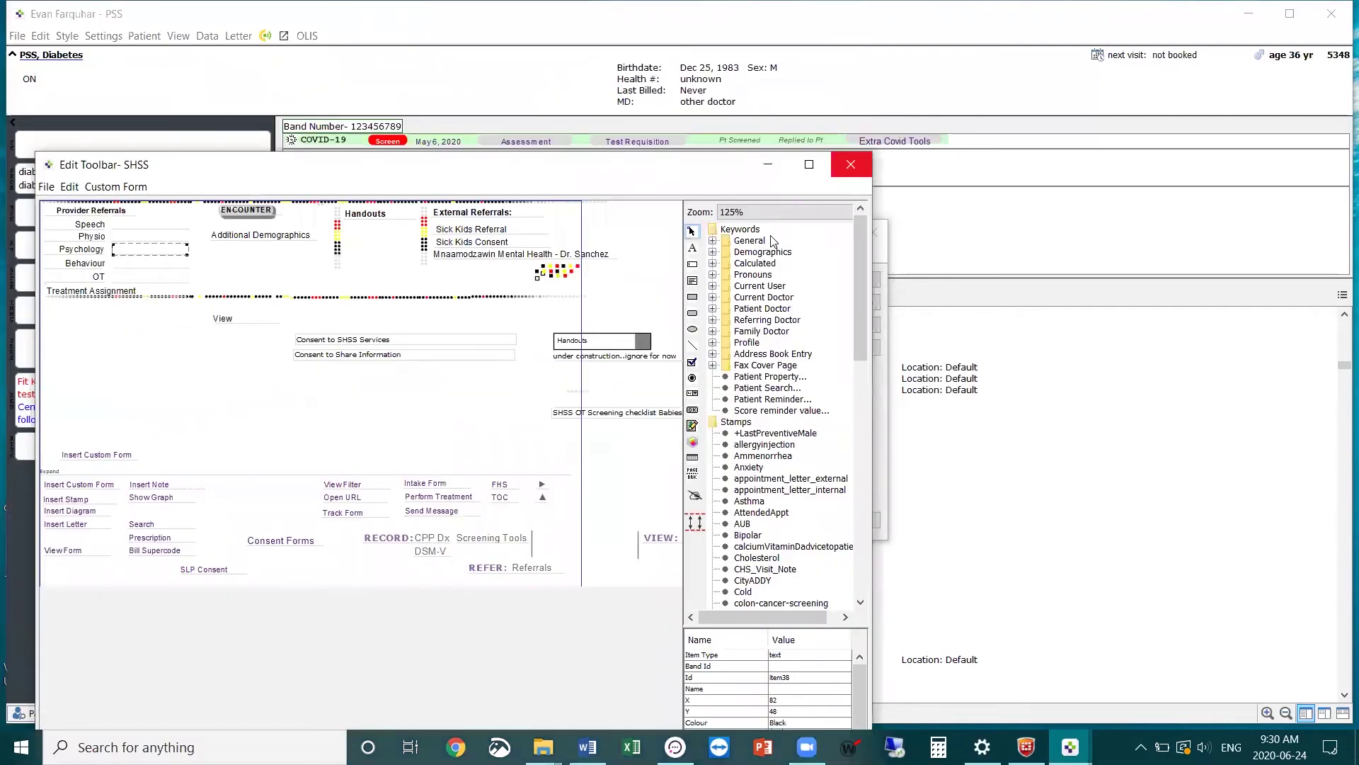
{"action": "left_click", "coordinate": [680, 415]}
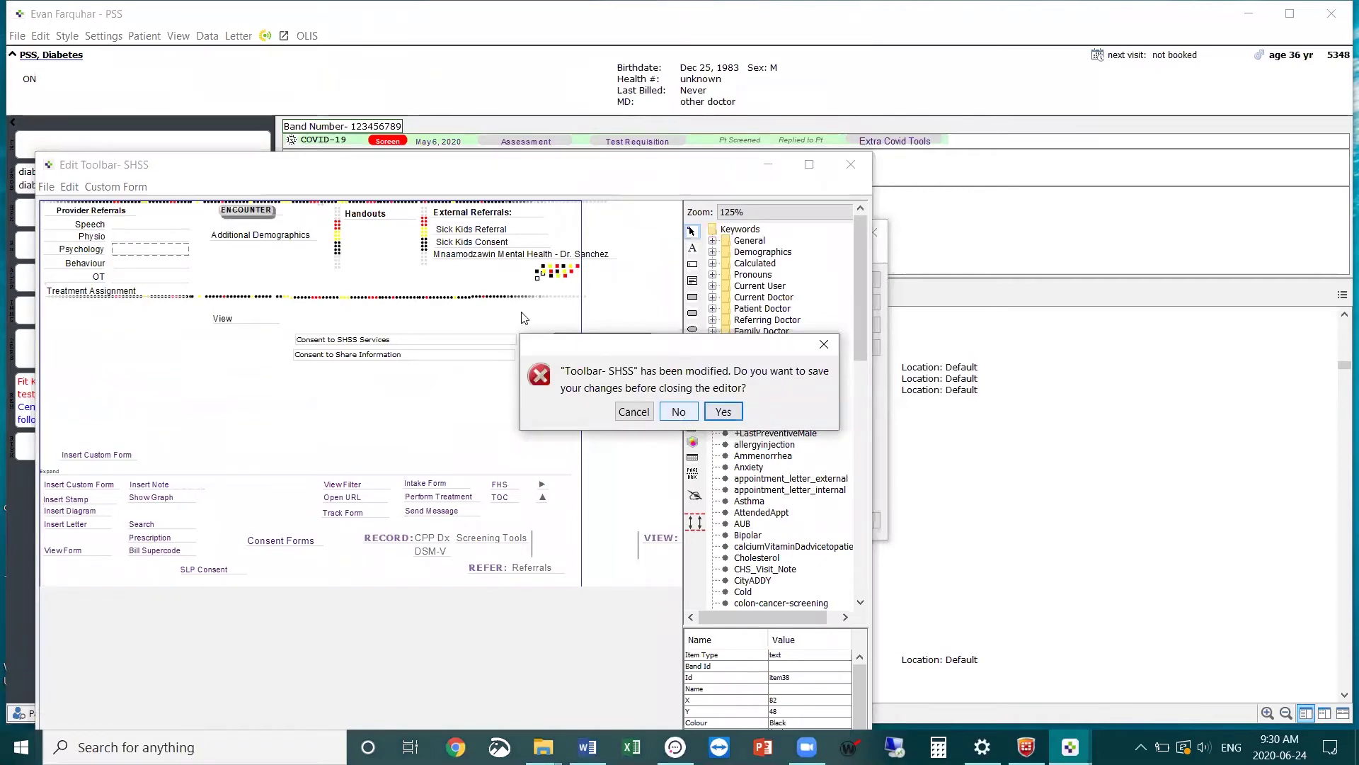
{"action": "left_click", "coordinate": [680, 414]}
Filter the custom forms by "toolbar" and open Toolbar - DM Workflow for editing
{"action": "double_click", "coordinate": [637, 277]}
{"action": "key", "text": "ctrl+c"}
{"action": "left_click", "coordinate": [637, 276]}
{"action": "key", "text": "ctrl+v"}
{"action": "type", "text": "r"}
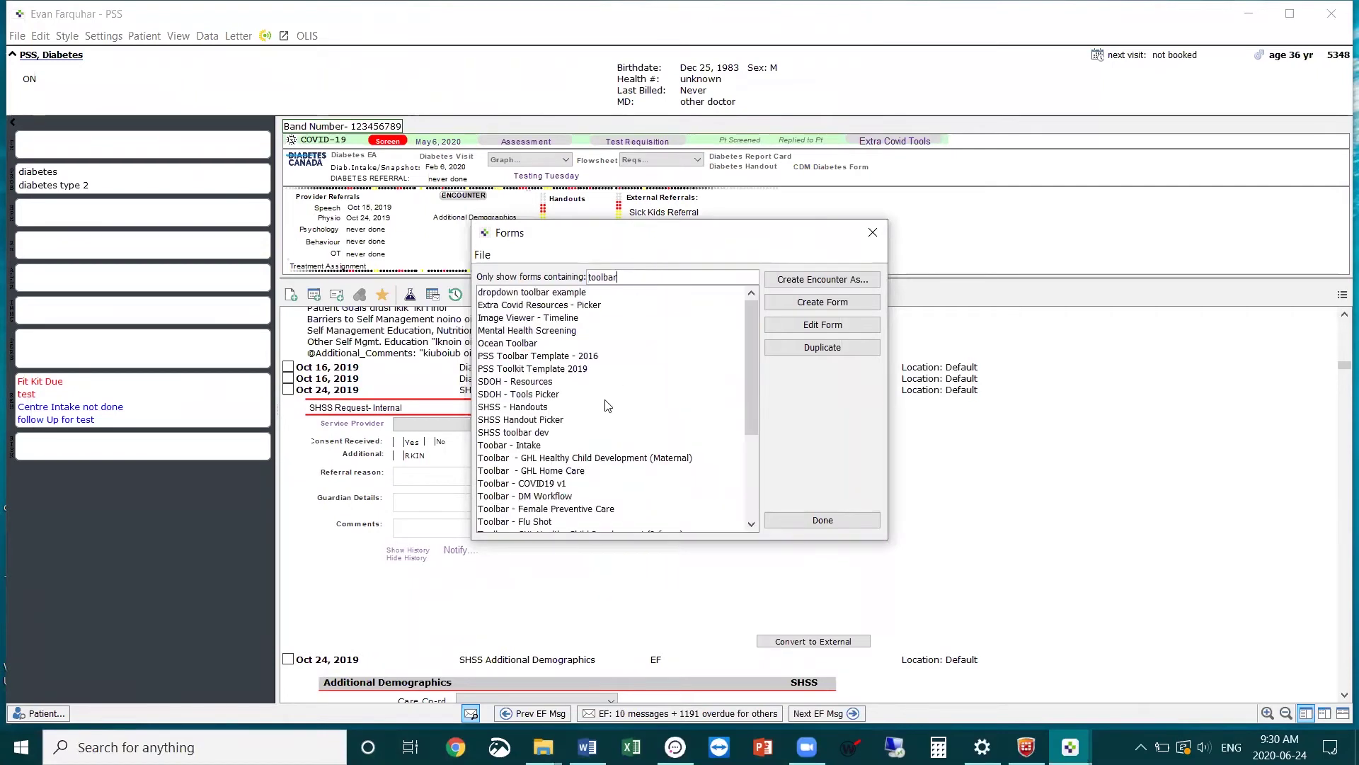
{"action": "scroll", "coordinate": [547, 463], "scroll_direction": "down", "scroll_amount": 1}
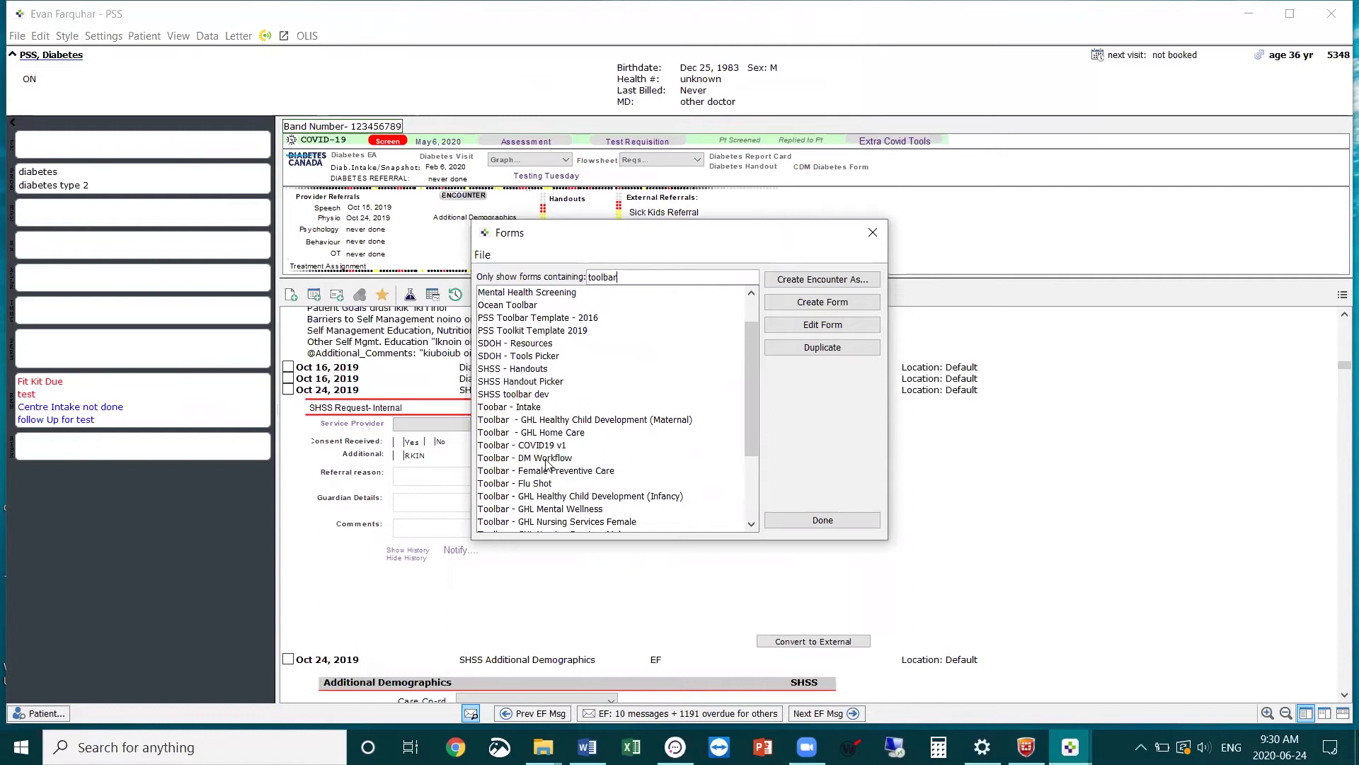
{"action": "double_click", "coordinate": [547, 460]}
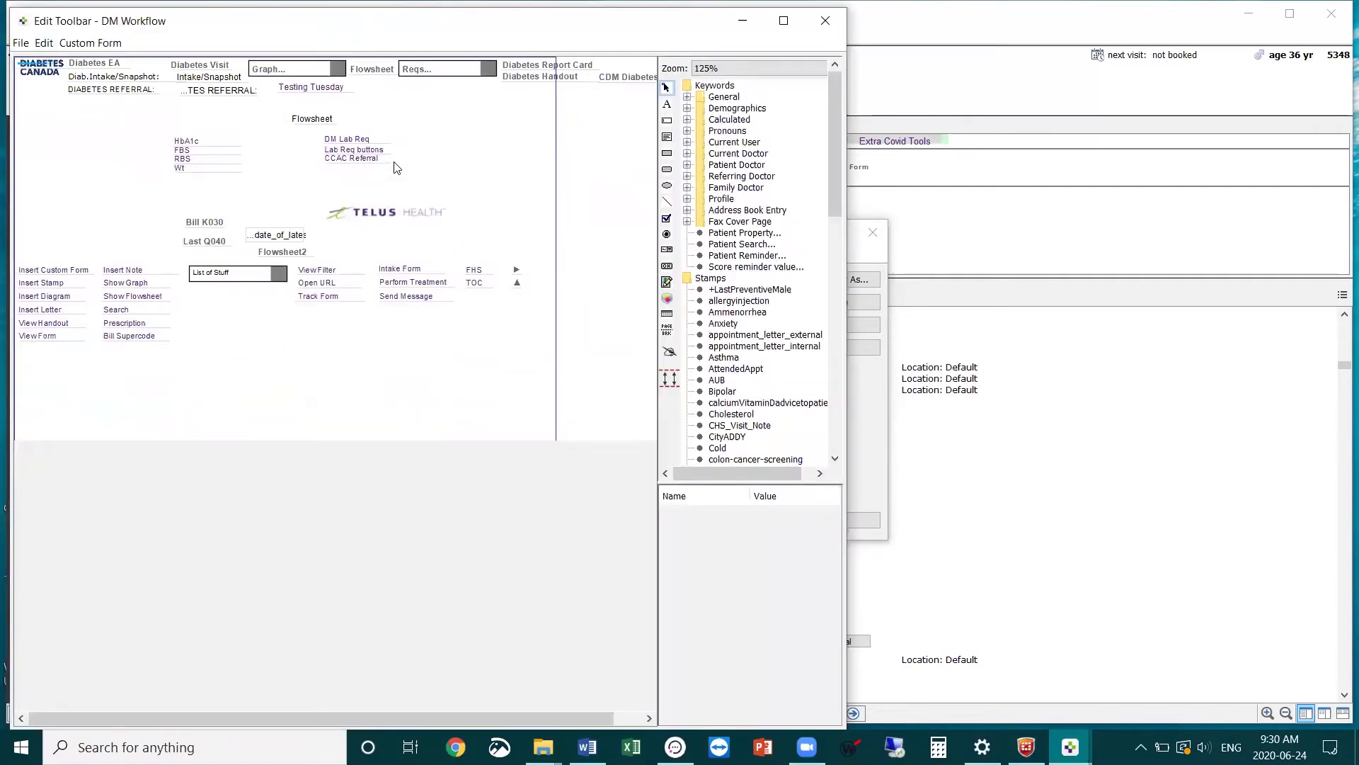
Paste the copied tracking field into the DM Workflow toolbar and place it beneath the Reqs... list at about X 495, Y 29
{"action": "mouse_move", "coordinate": [1070, 747]}
{"action": "left_click", "coordinate": [1083, 673]}
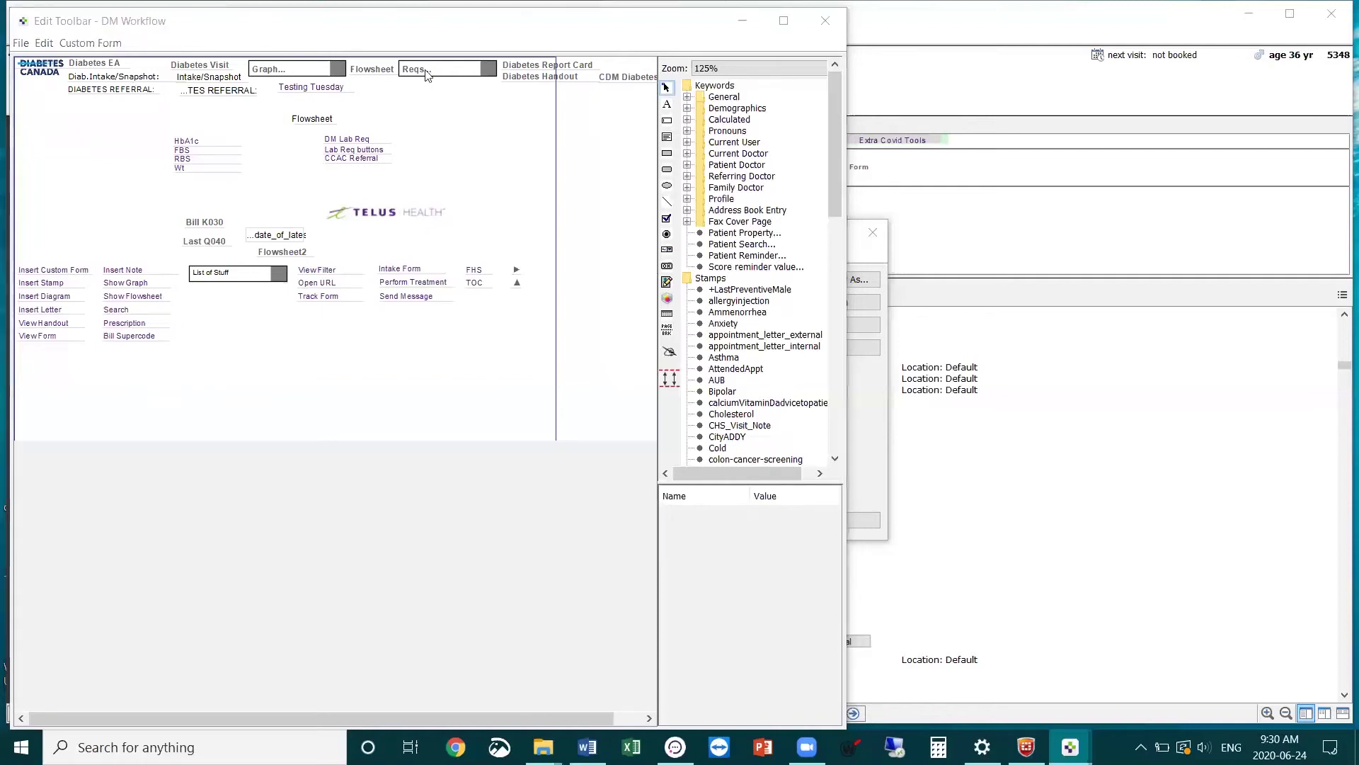
{"action": "left_click", "coordinate": [425, 103]}
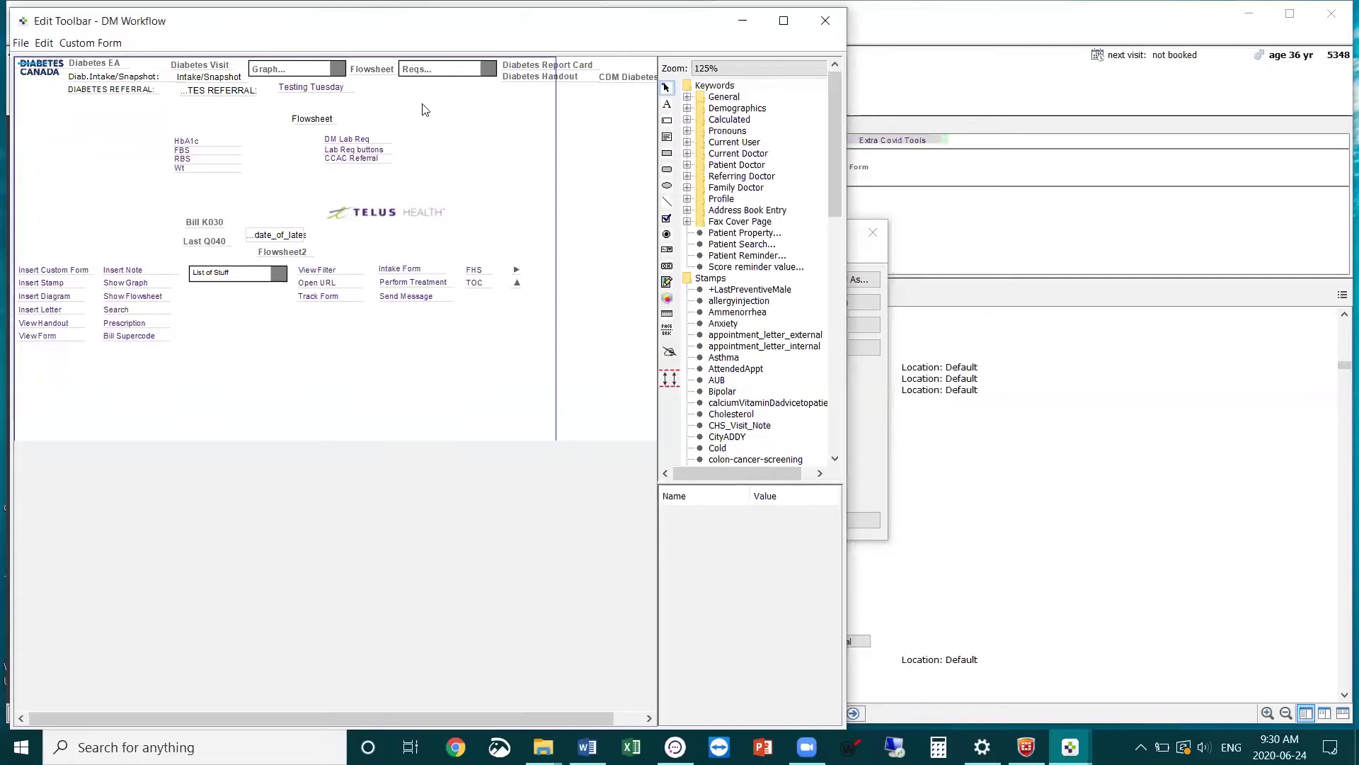
{"action": "left_click", "coordinate": [49, 41]}
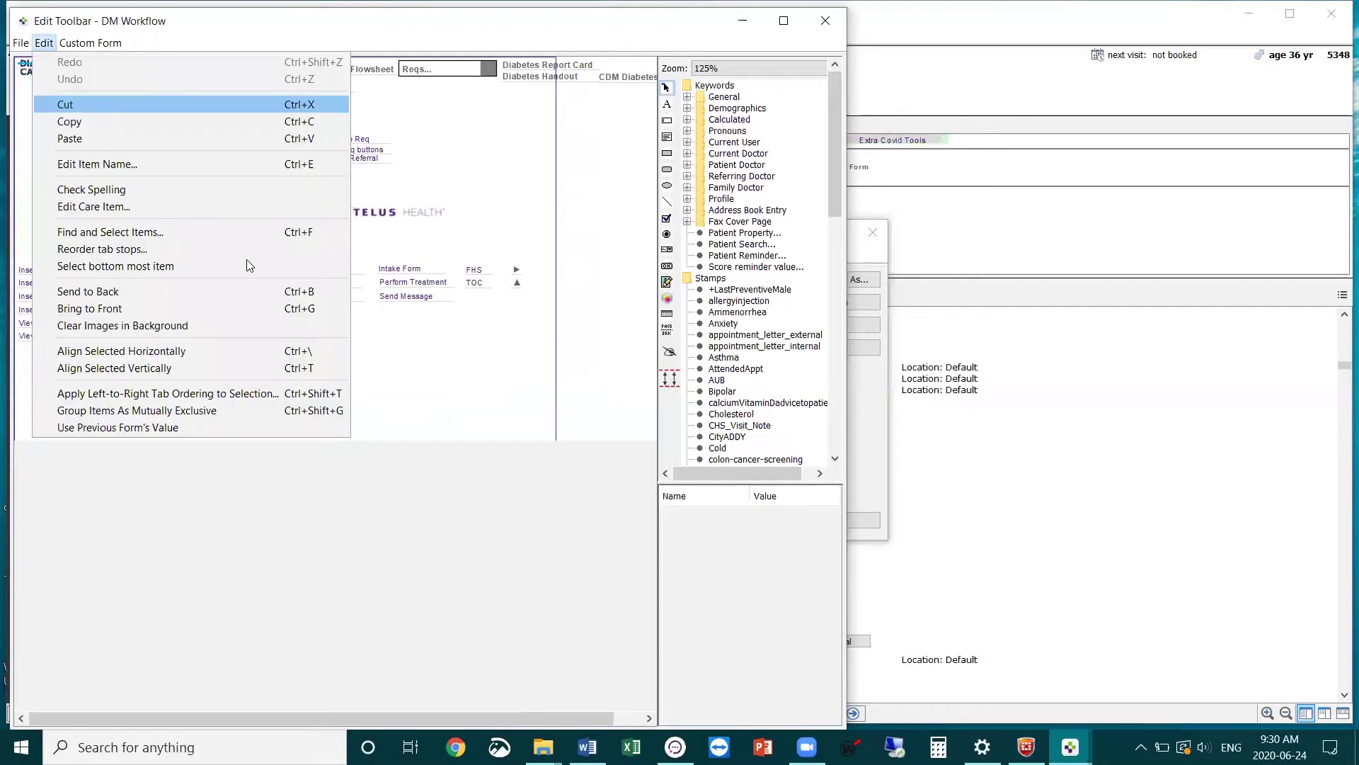
{"action": "left_click", "coordinate": [251, 266]}
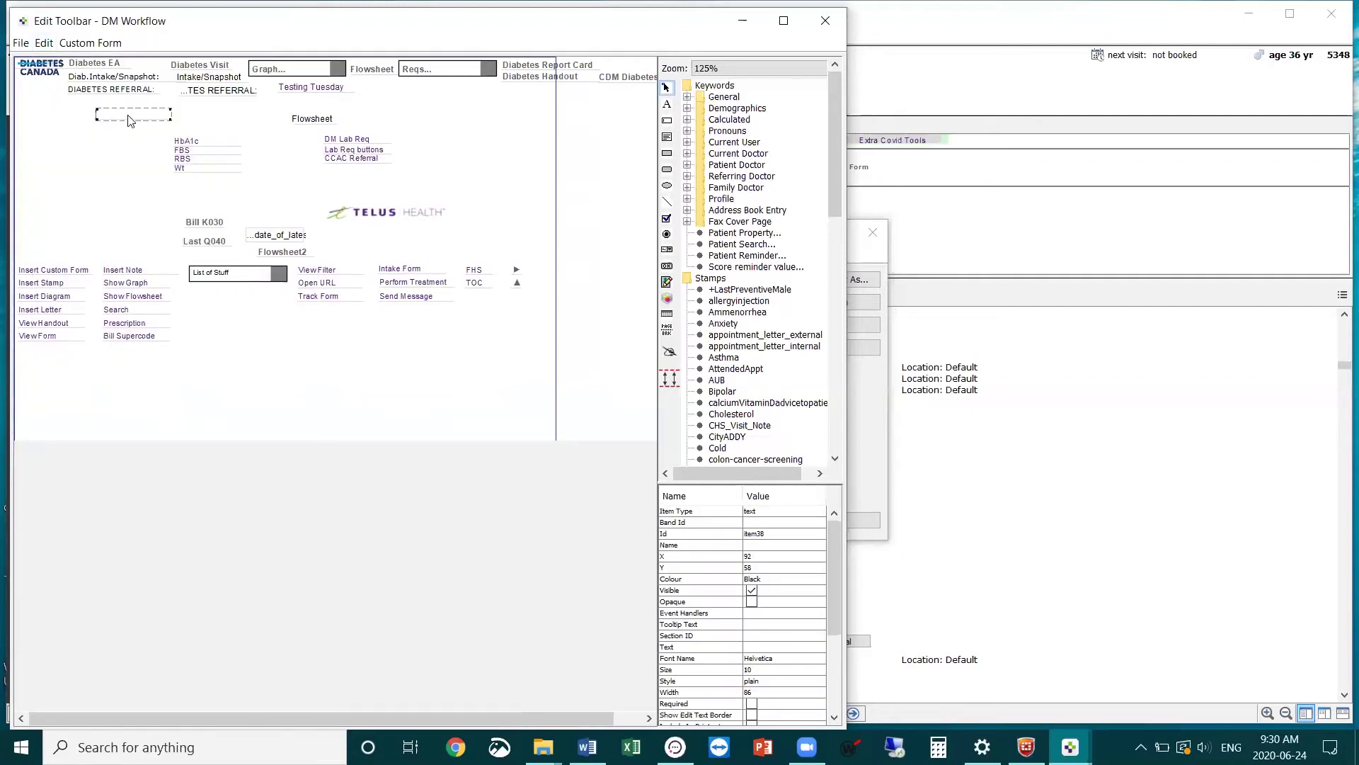
{"action": "left_click_drag", "start_coordinate": [435, 120], "coordinate": [486, 95]}
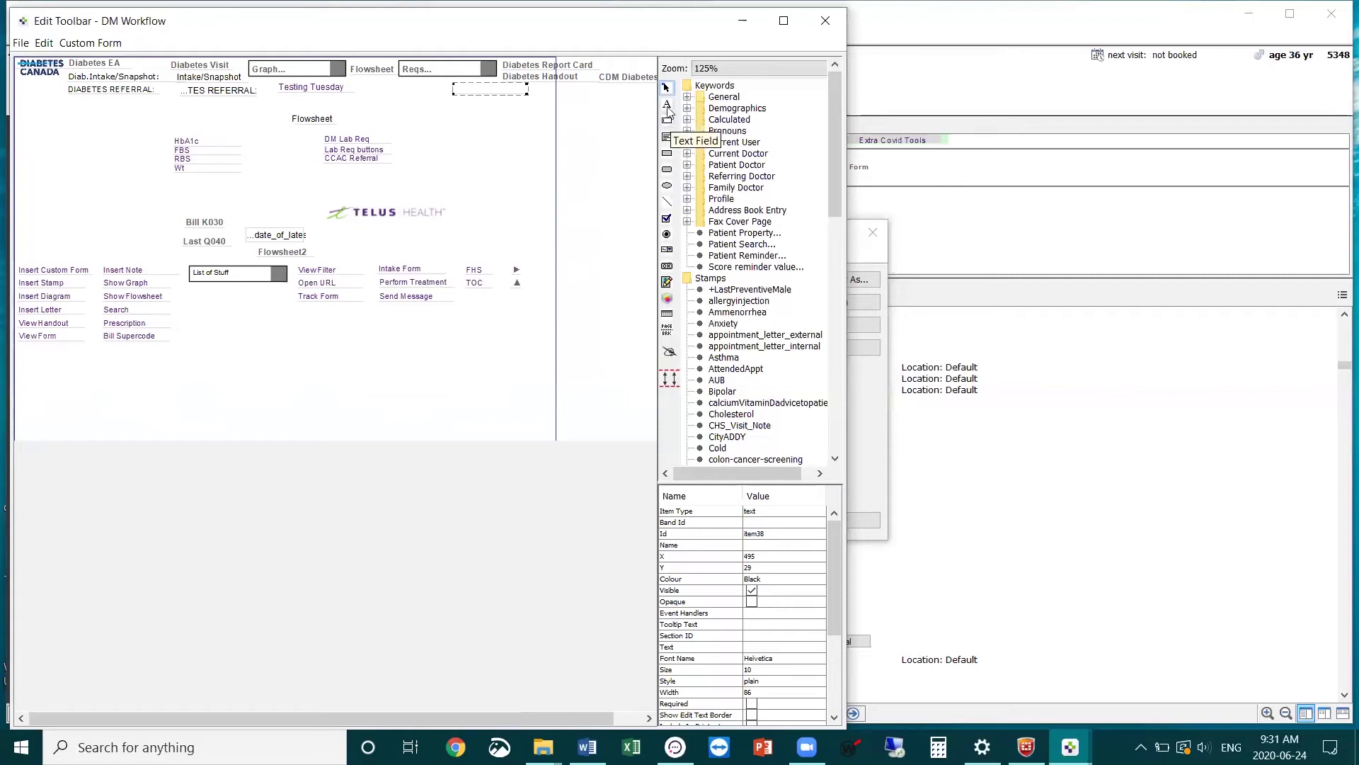
Add a text label reading "Form ABC" and align it directly in front of the pasted tracking field
{"action": "left_click", "coordinate": [438, 92]}
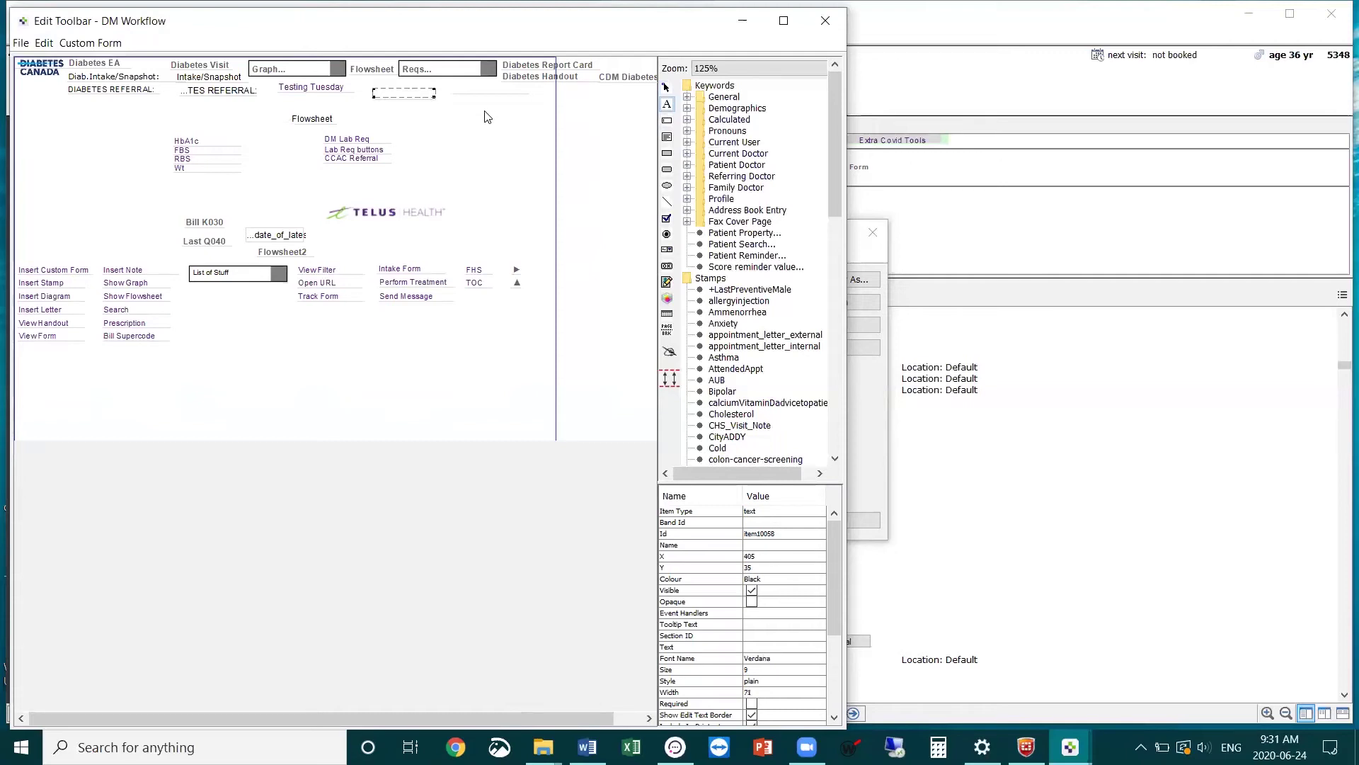
{"action": "type", "text": "Form"}
{"action": "type", "text": " A1C"}
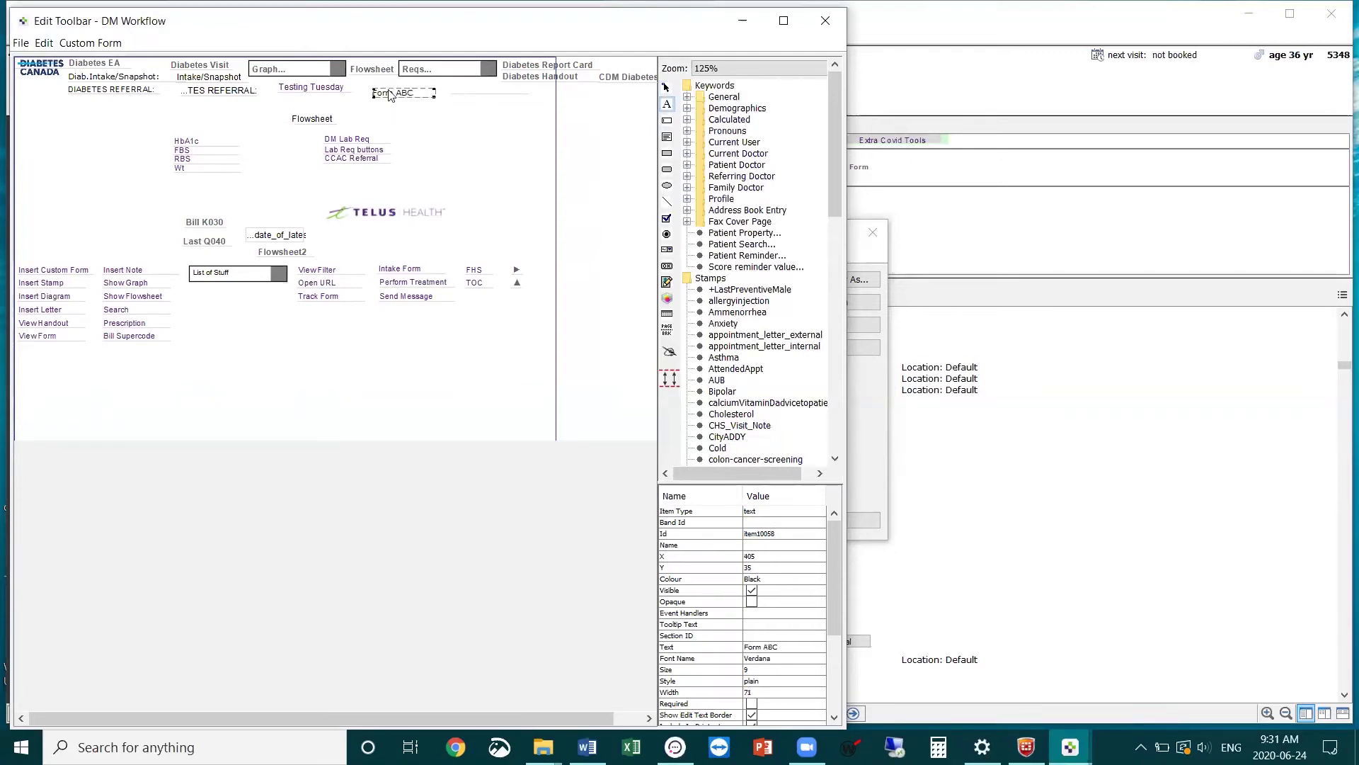
{"action": "left_click", "coordinate": [392, 97]}
{"action": "left_click", "coordinate": [404, 93]}
{"action": "left_click_drag", "start_coordinate": [403, 93], "coordinate": [418, 89]}
{"action": "left_click", "coordinate": [470, 91]}
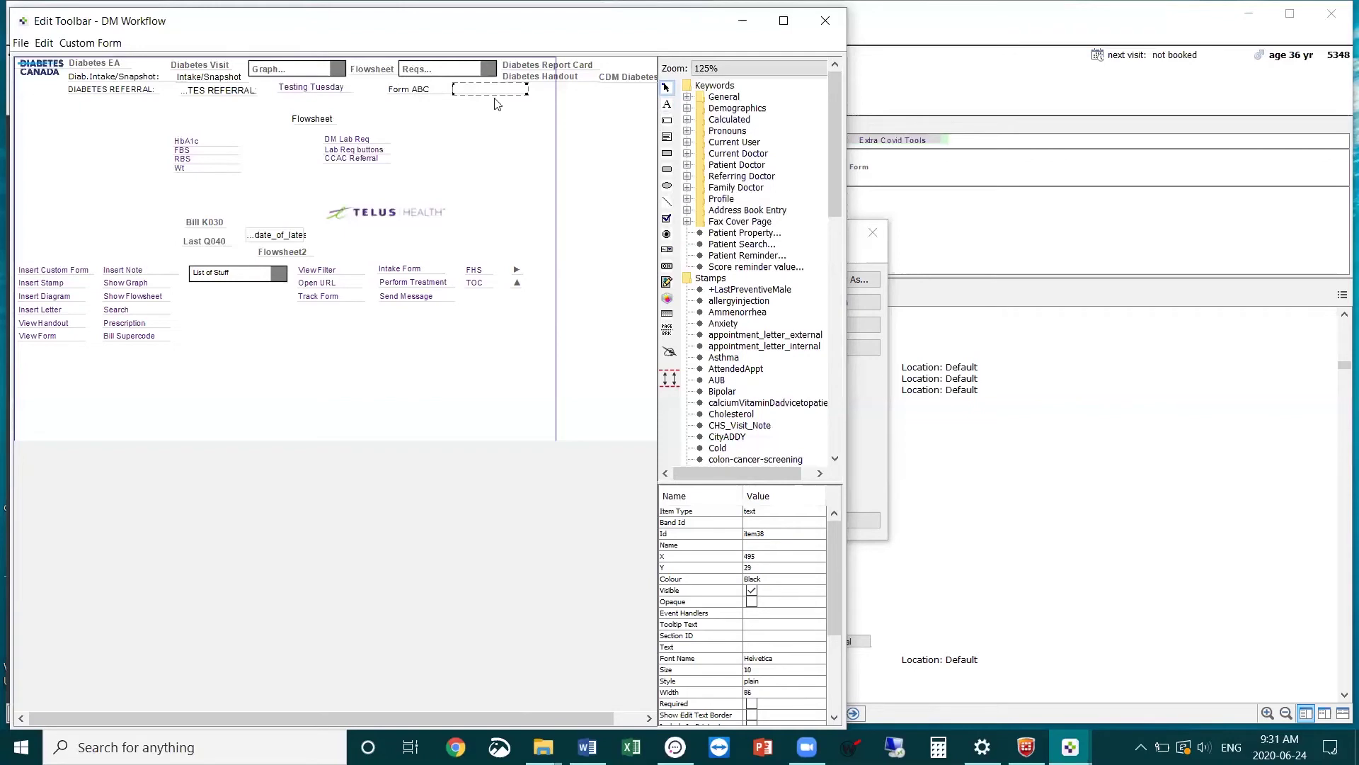
{"action": "left_click", "coordinate": [419, 96]}
{"action": "left_click_drag", "start_coordinate": [441, 97], "coordinate": [440, 96]}
{"action": "key", "text": "Tab"}
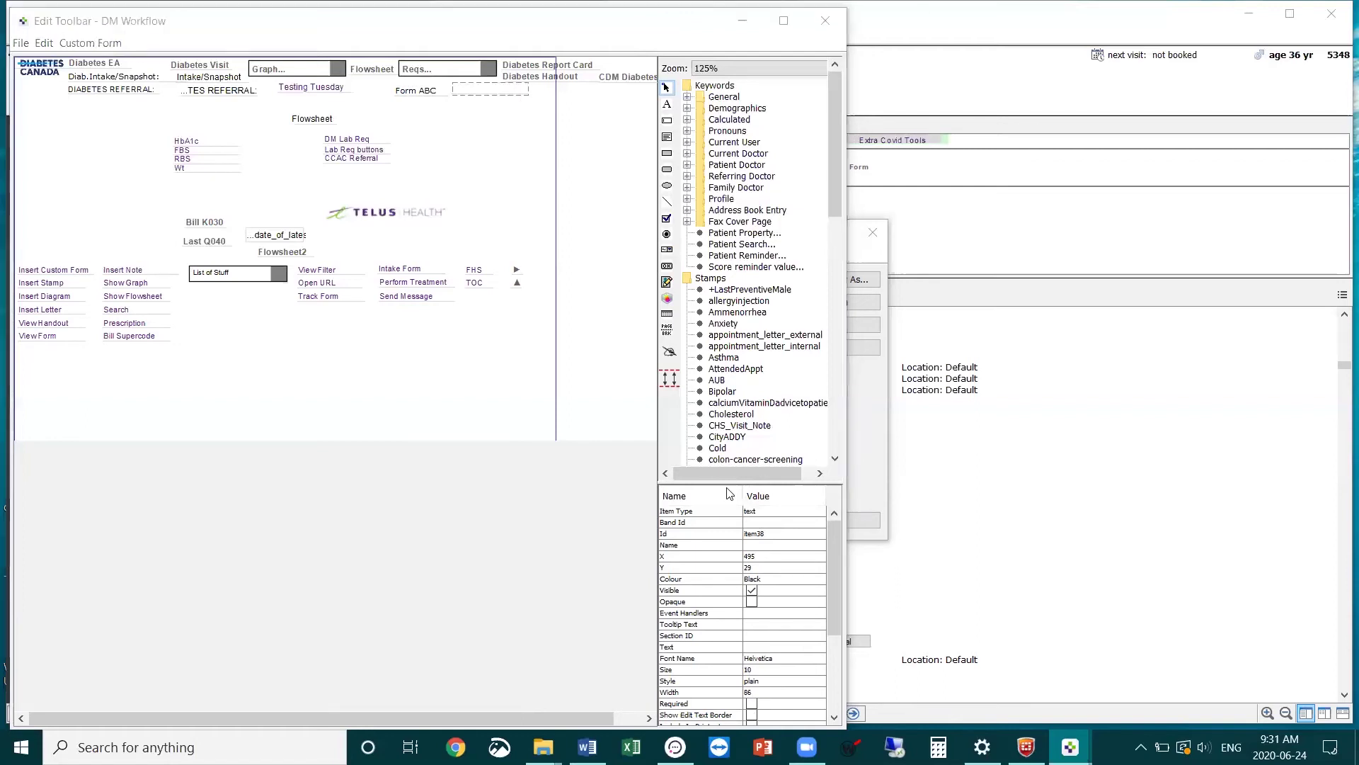
Browse the selectable forms for the pasted tracking field's Resource Name property, and leave the form selection without choosing one
{"action": "left_click", "coordinate": [838, 540]}
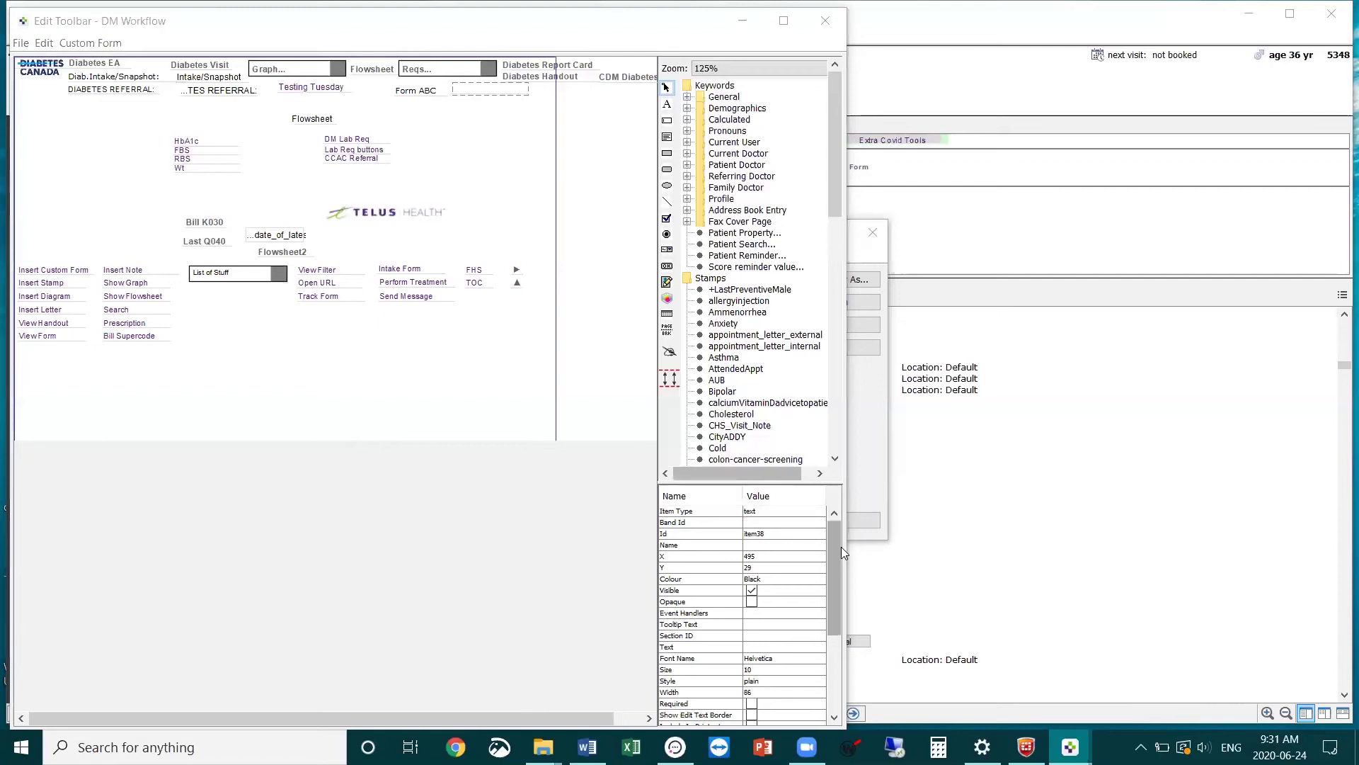
{"action": "scroll", "coordinate": [844, 619], "scroll_direction": "down", "scroll_amount": 2}
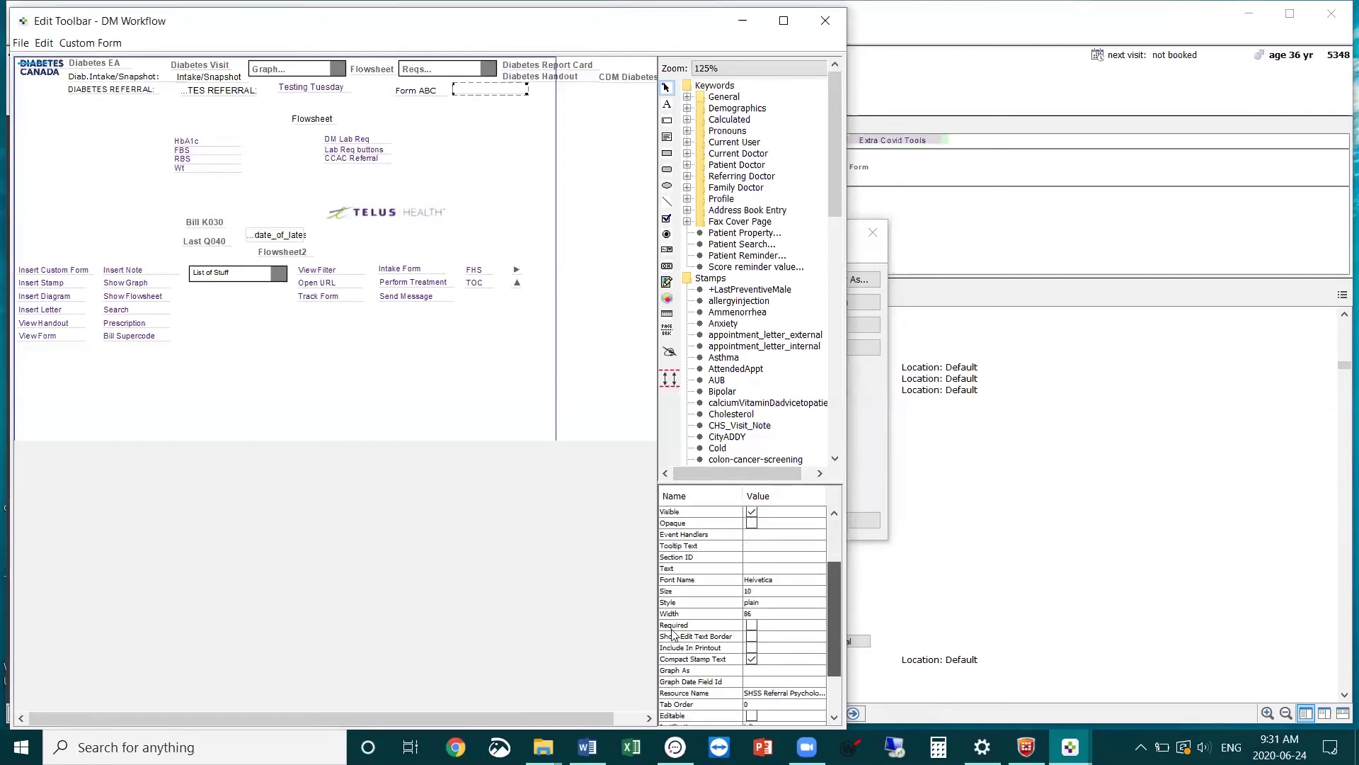
{"action": "scroll", "coordinate": [675, 636], "scroll_direction": "down", "scroll_amount": 2}
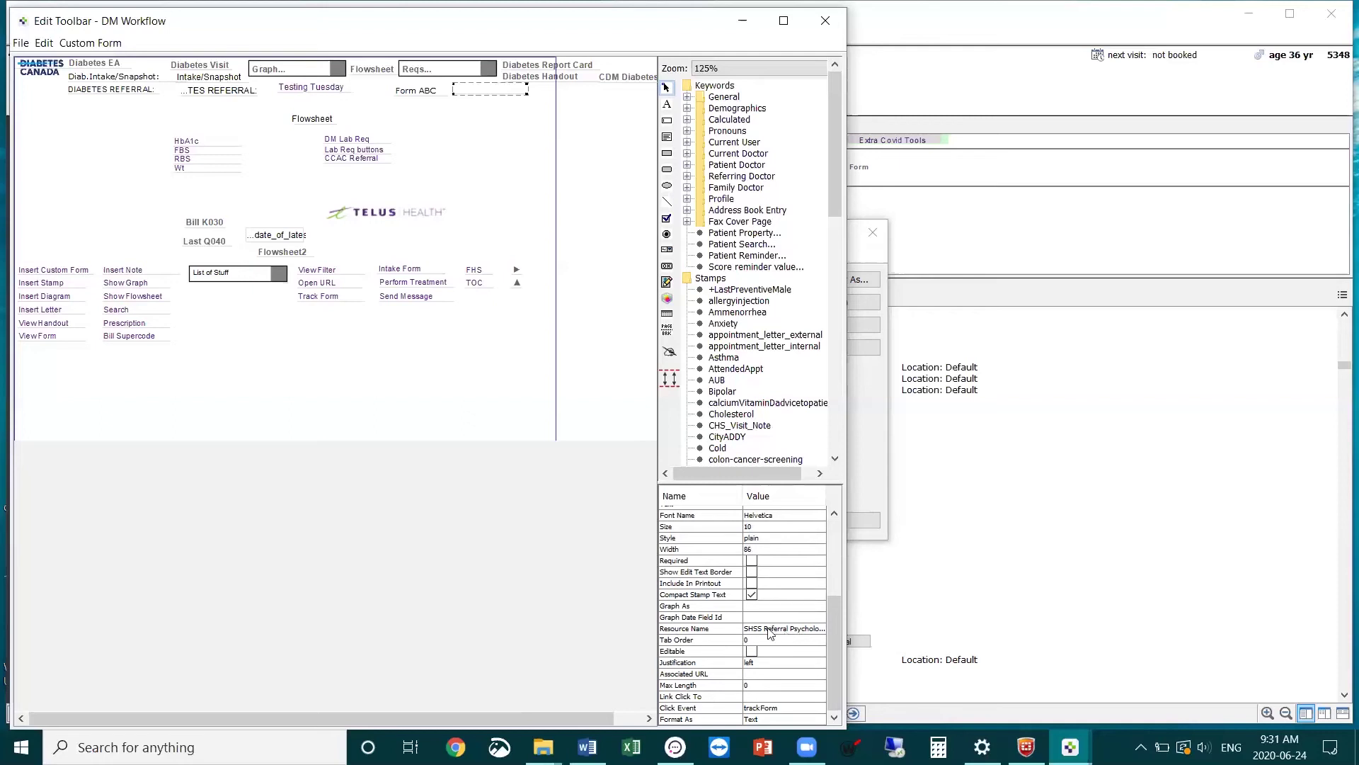
{"action": "left_click", "coordinate": [771, 629]}
{"action": "left_click", "coordinate": [774, 668]}
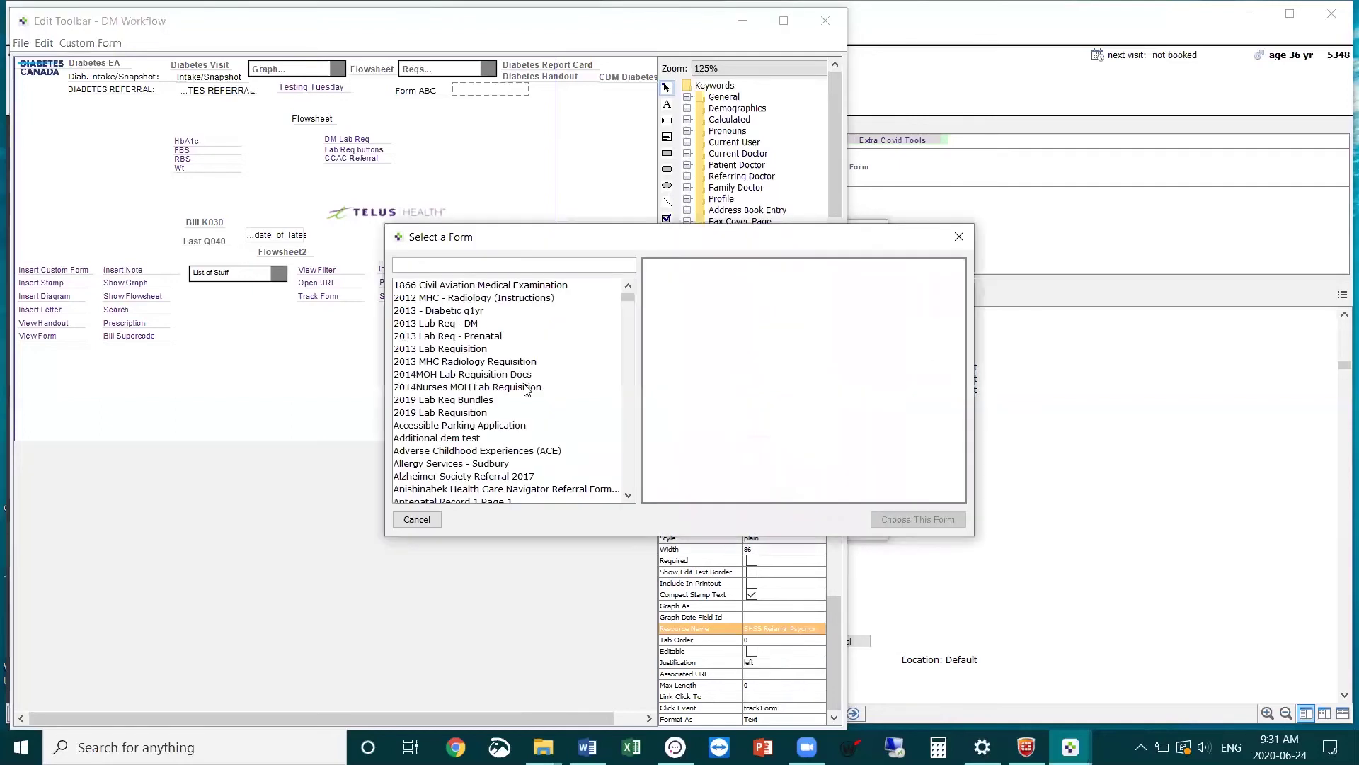
{"action": "scroll", "coordinate": [525, 388], "scroll_direction": "down", "scroll_amount": 7}
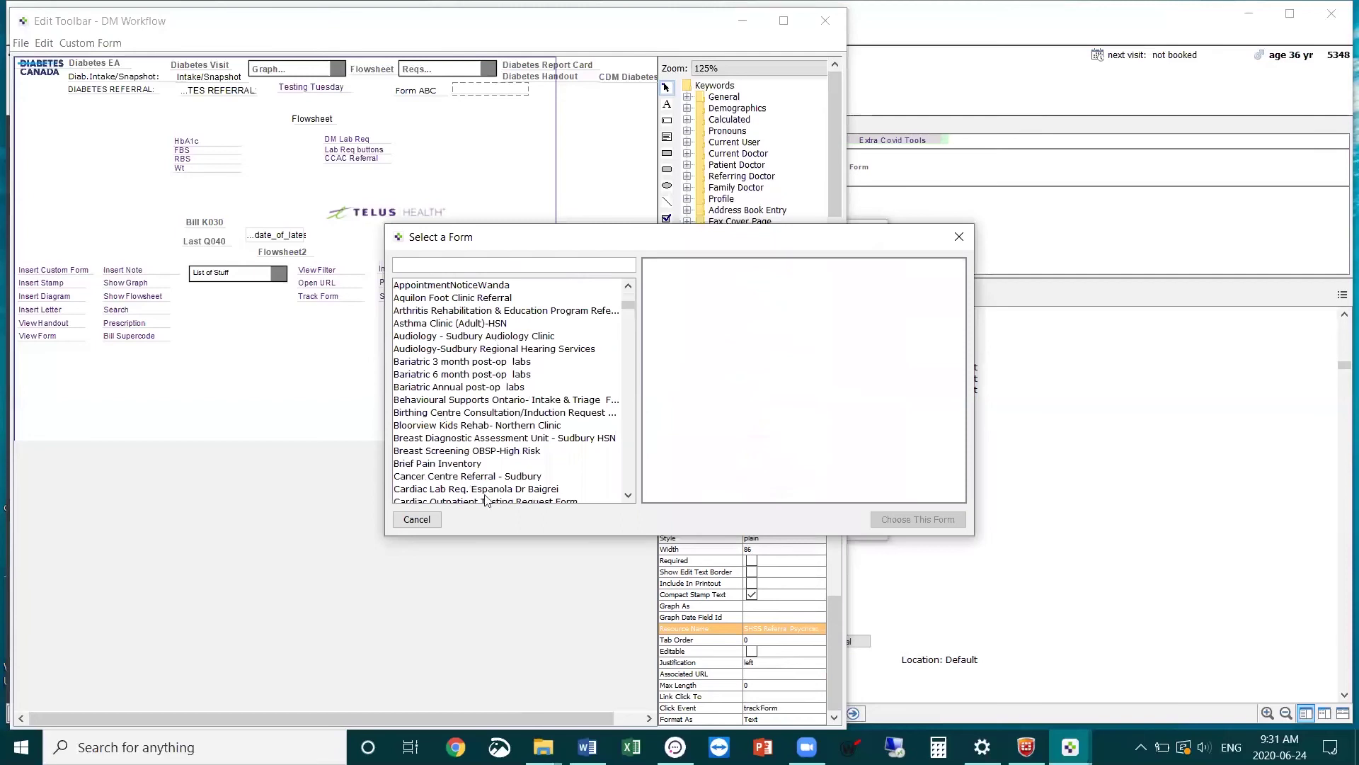
{"action": "scroll", "coordinate": [486, 501], "scroll_direction": "down", "scroll_amount": 7}
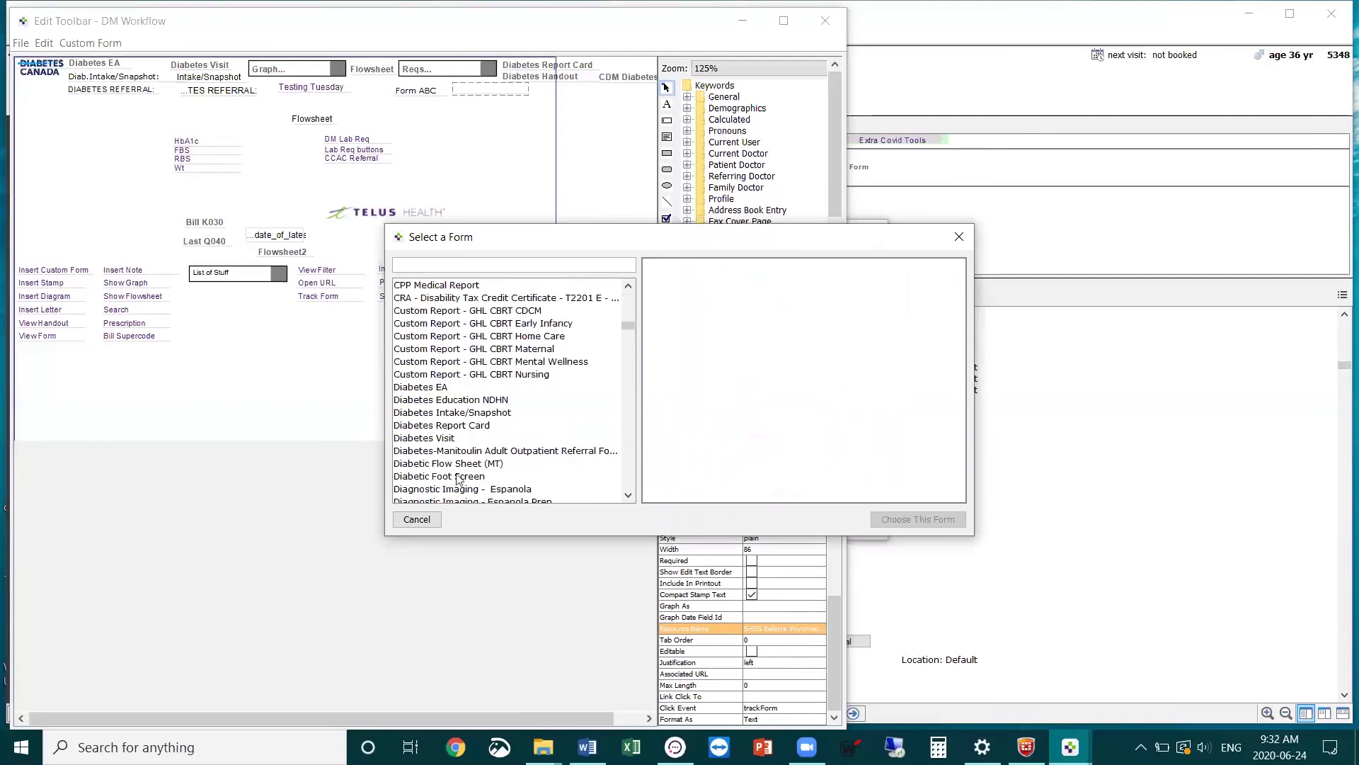
{"action": "left_click", "coordinate": [417, 520]}
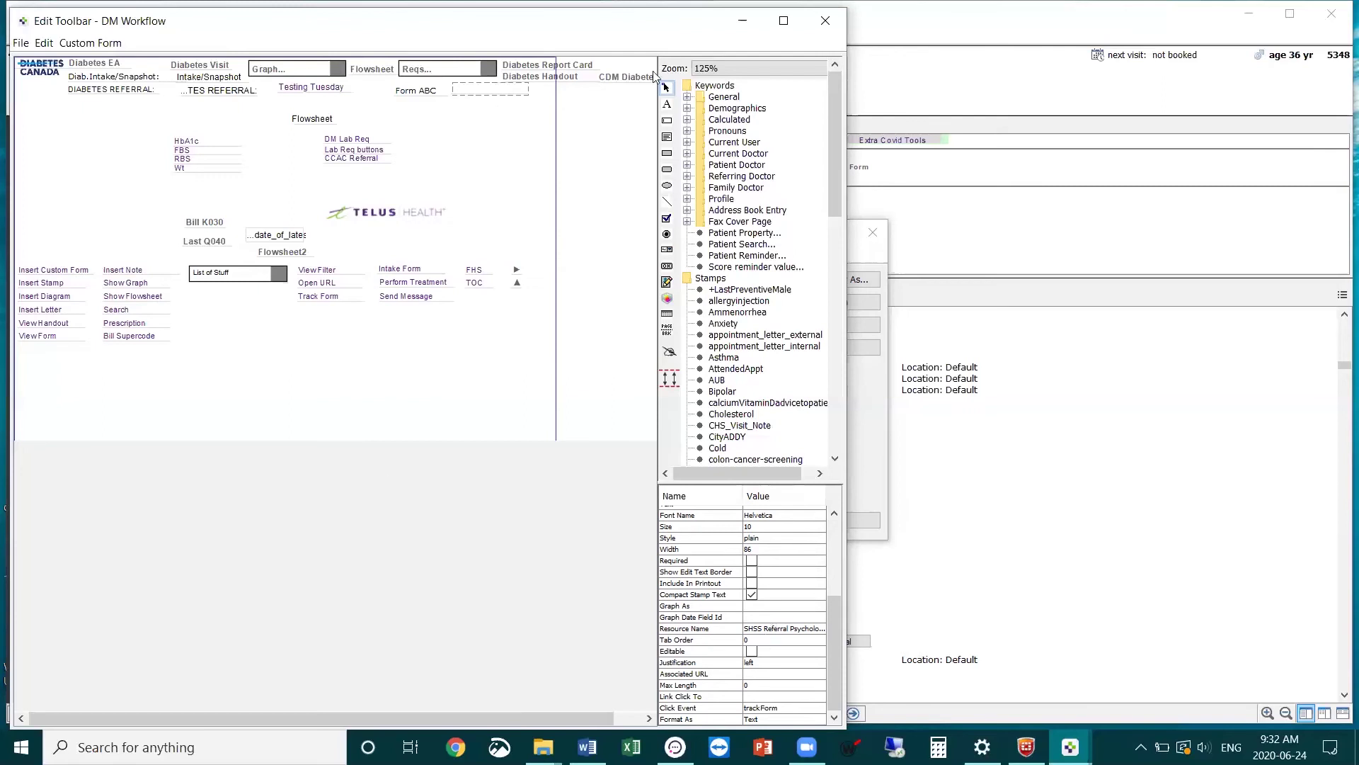
Close the Toolbar - DM Workflow editor without saving the changes and dismiss the custom forms list
{"action": "left_click", "coordinate": [820, 26]}
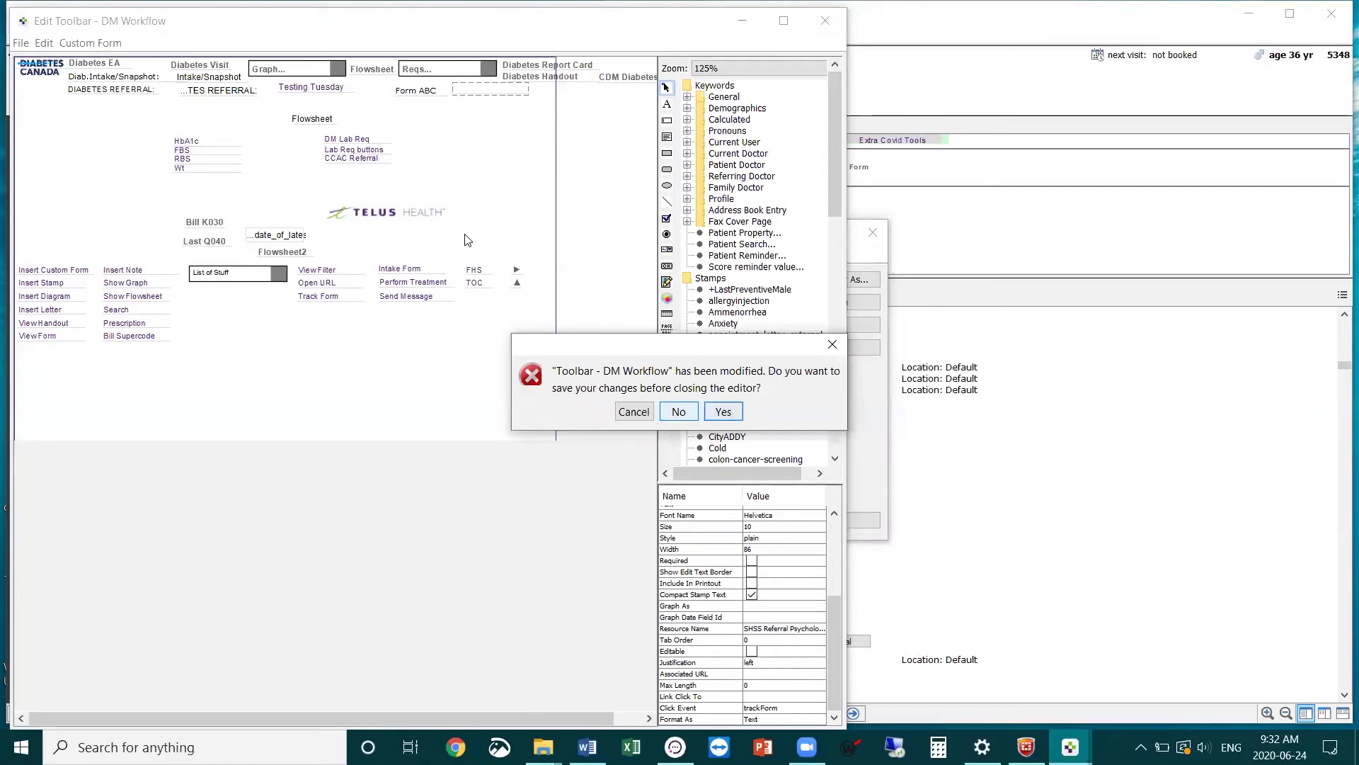
{"action": "key", "text": "Return"}
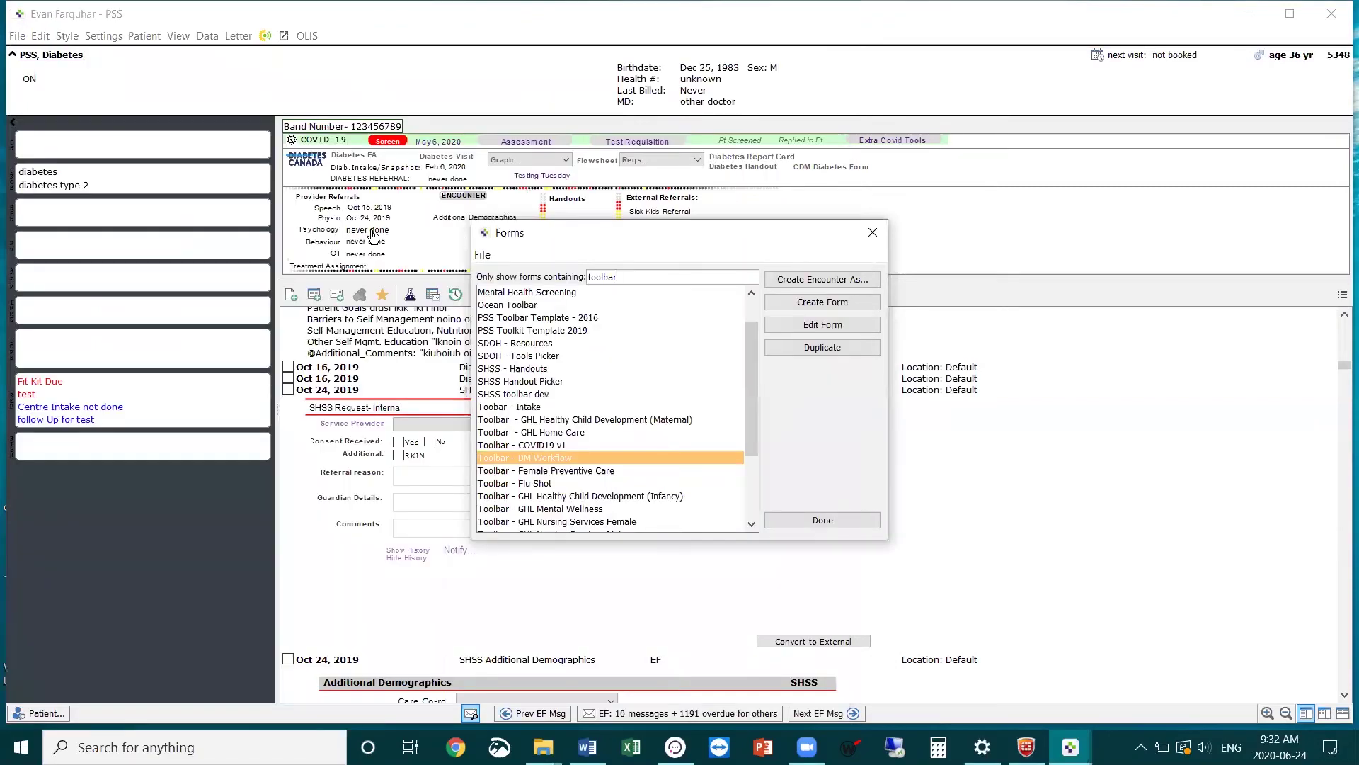
{"action": "key", "text": "Escape"}
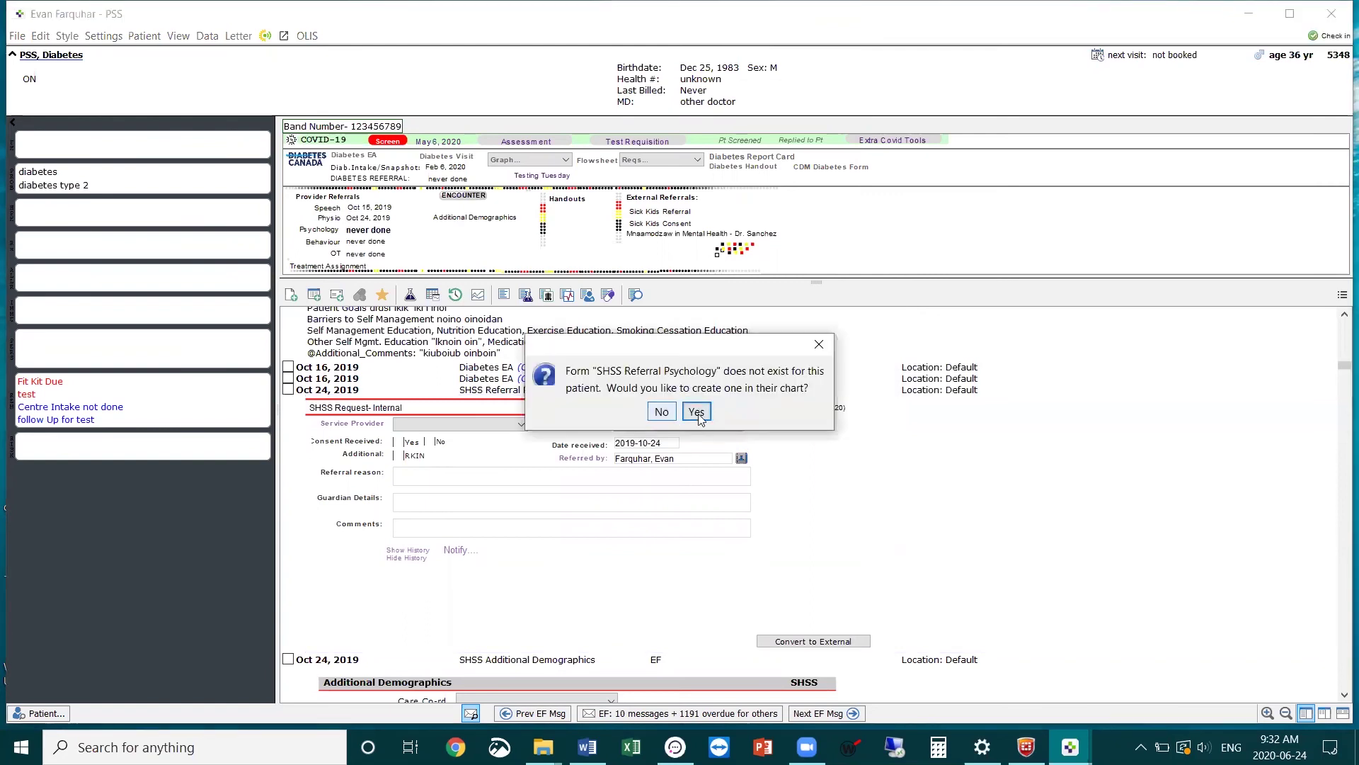
Create an SHSS Referral Psychology form in the patient's chart from the Psychology tracking field and check its new chart entry
{"action": "left_click", "coordinate": [662, 412]}
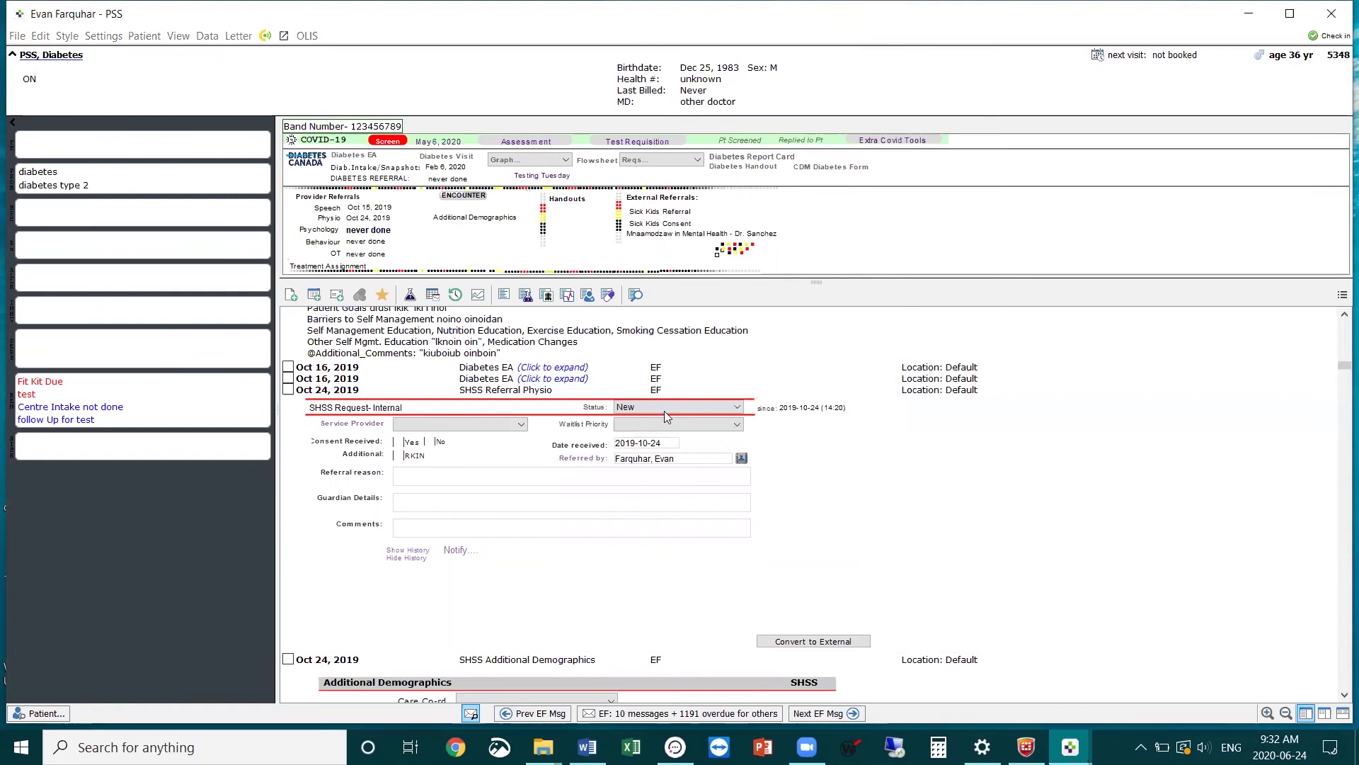
{"action": "left_click", "coordinate": [681, 411]}
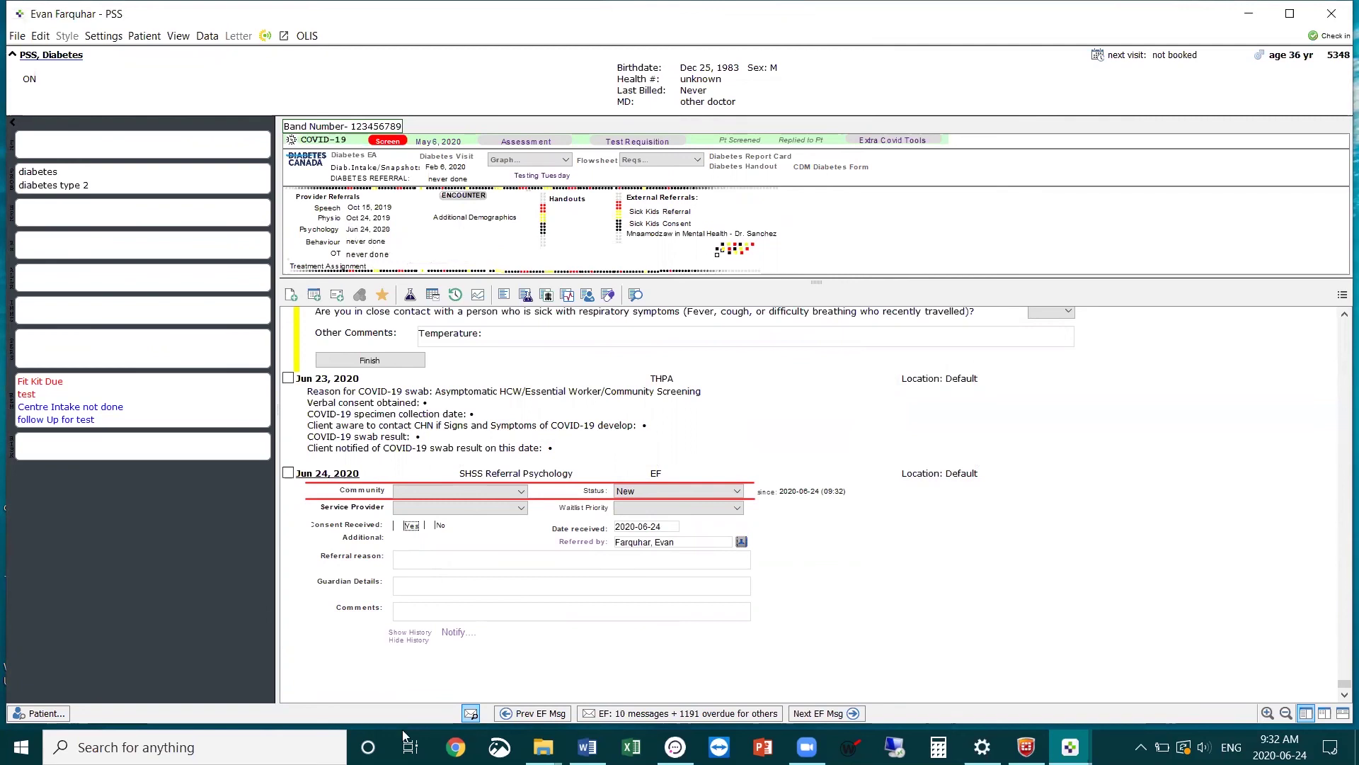
{"action": "left_click", "coordinate": [339, 473]}
{"action": "left_click", "coordinate": [665, 448]}
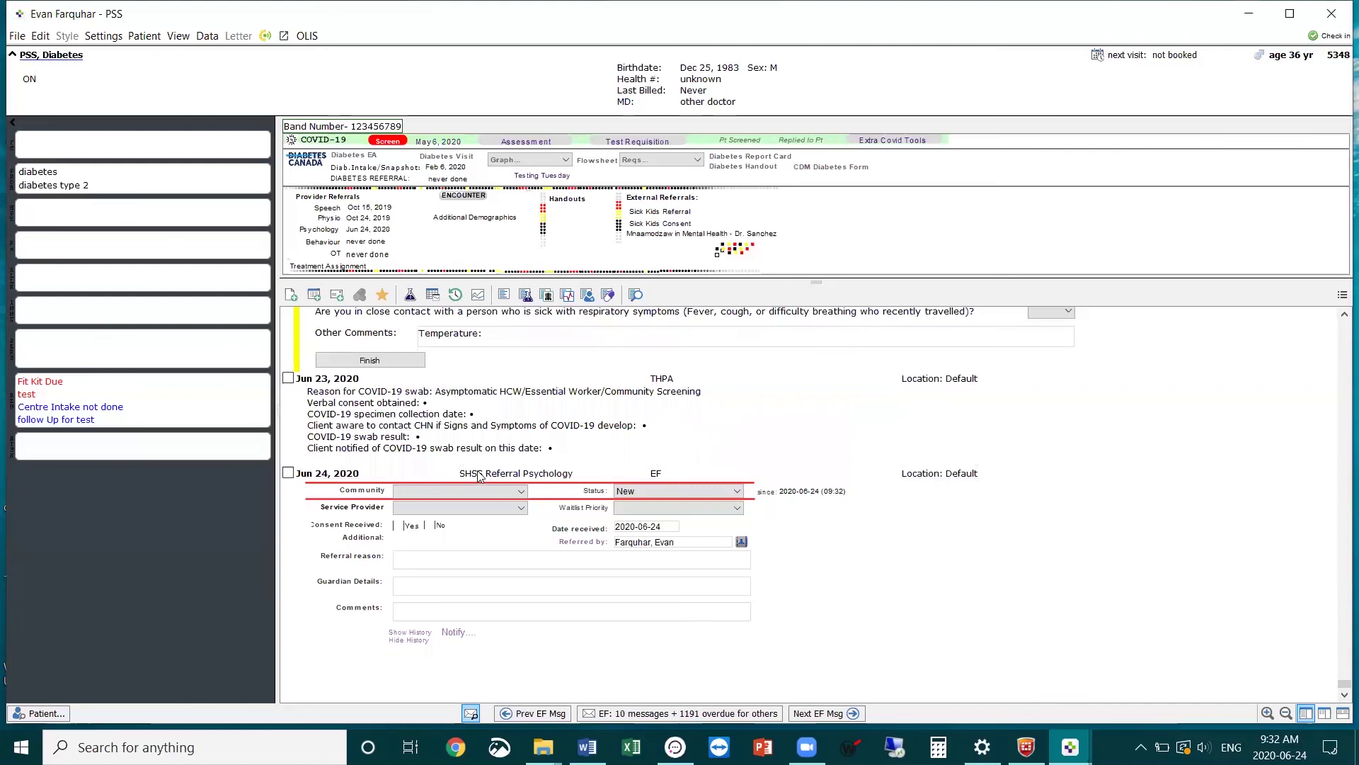